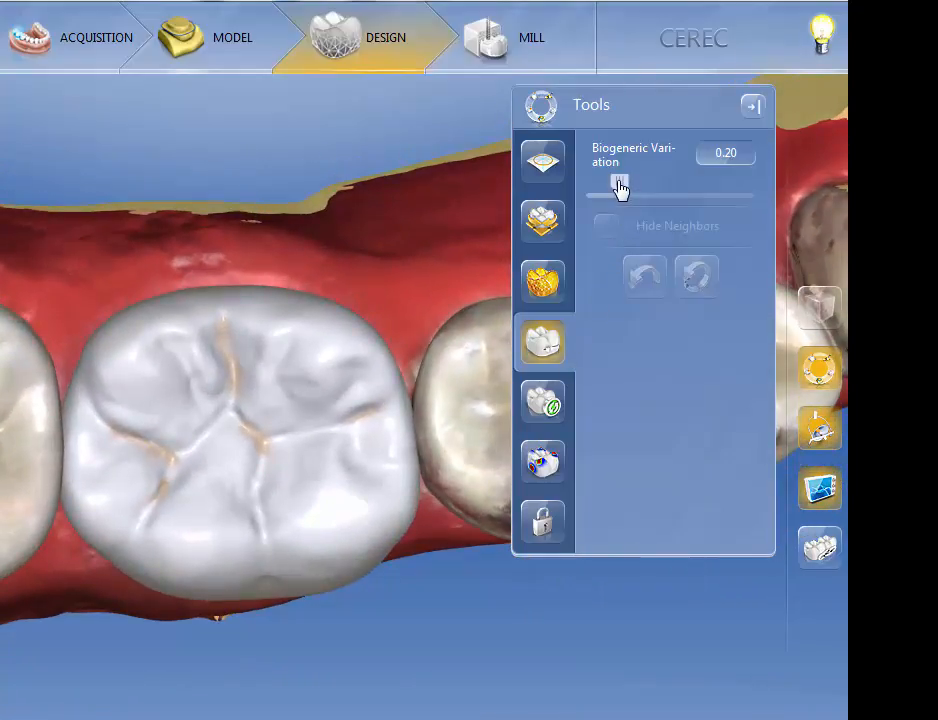
Try biogeneric variation values of 0.63, 0.00 and 0.21 on the crown, and reset the variation.
{"action": "left_click_drag", "start_coordinate": [620, 184], "coordinate": [691, 195]}
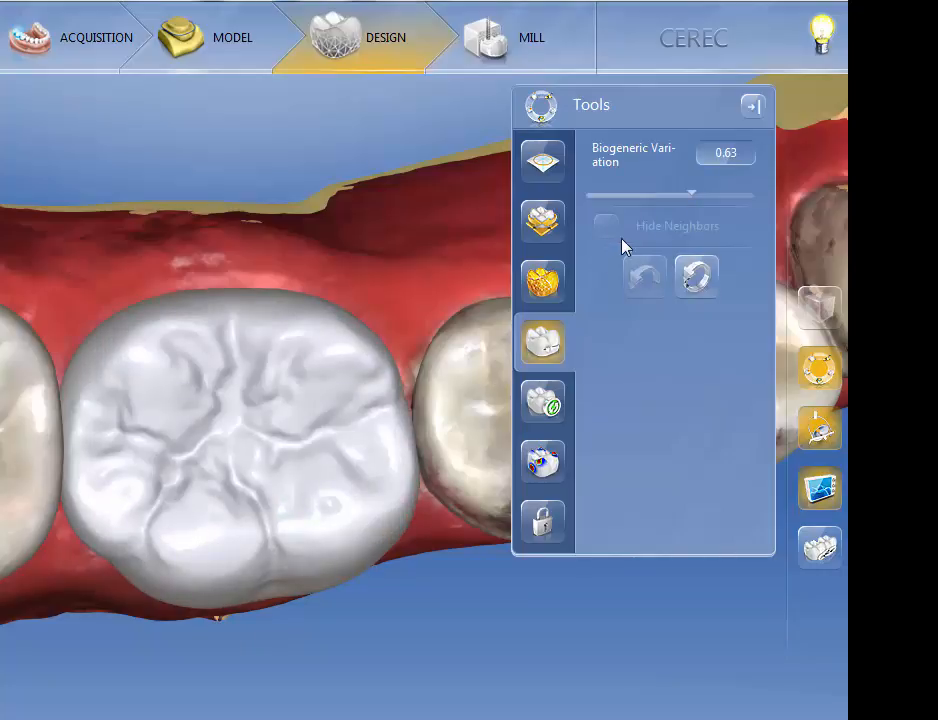
{"action": "left_click_drag", "start_coordinate": [692, 193], "coordinate": [559, 216]}
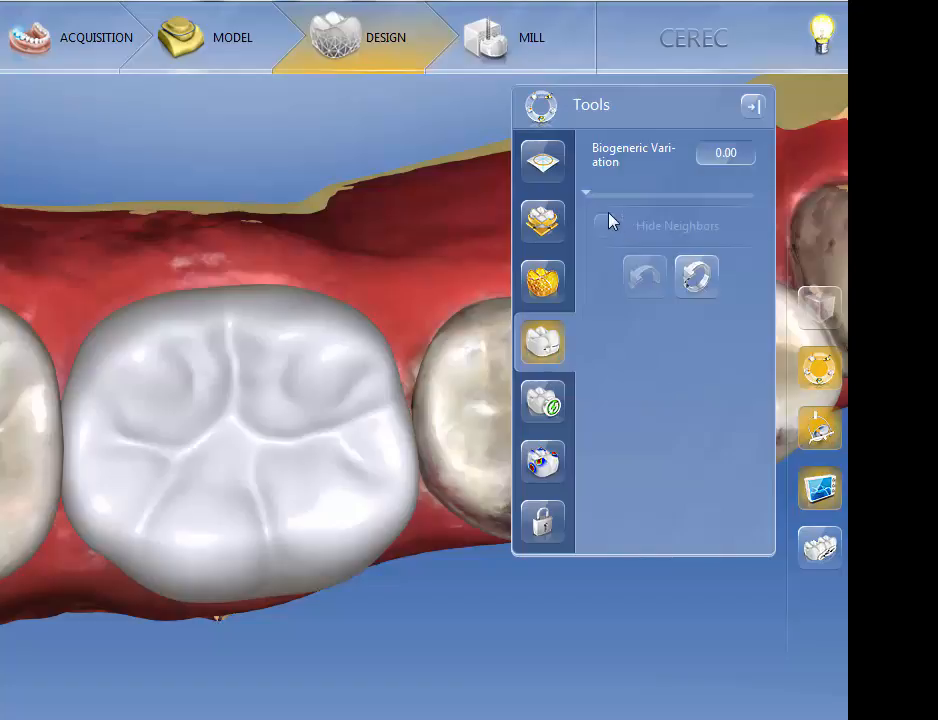
{"action": "mouse_move", "coordinate": [588, 191]}
{"action": "left_mouse_down"}
{"action": "mouse_move", "coordinate": [697, 199]}
{"action": "mouse_move", "coordinate": [652, 190]}
{"action": "mouse_move", "coordinate": [630, 204]}
{"action": "mouse_move", "coordinate": [601, 194]}
{"action": "mouse_move", "coordinate": [622, 199]}
{"action": "left_mouse_up"}
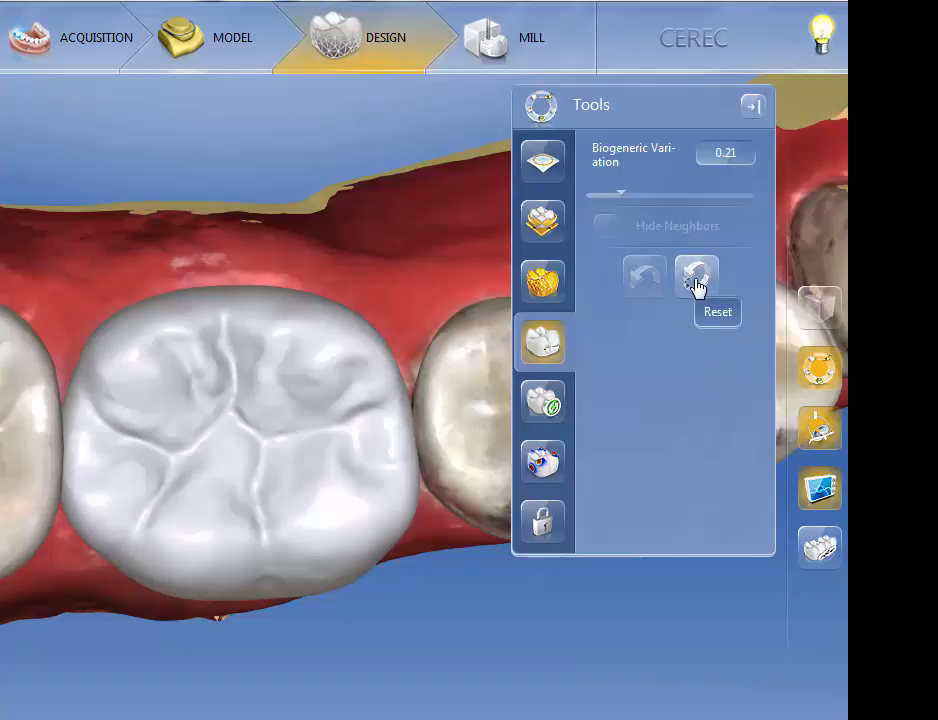
{"action": "left_click", "coordinate": [697, 282]}
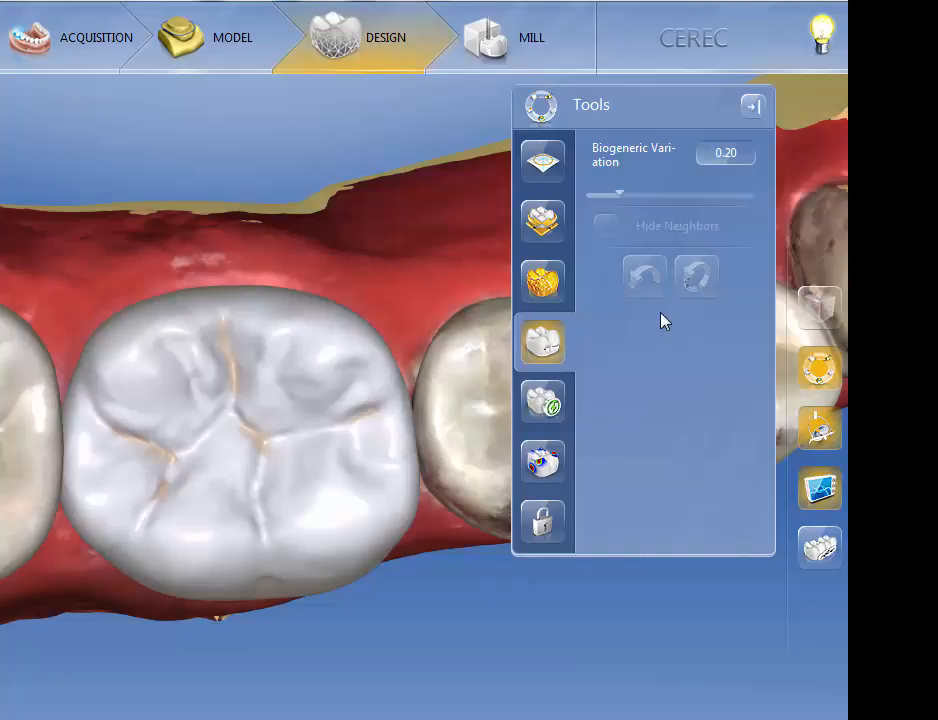
Scale the crown slightly wider across the arch and rotate it slightly clockwise in the occlusal view.
{"action": "left_click", "coordinate": [548, 222]}
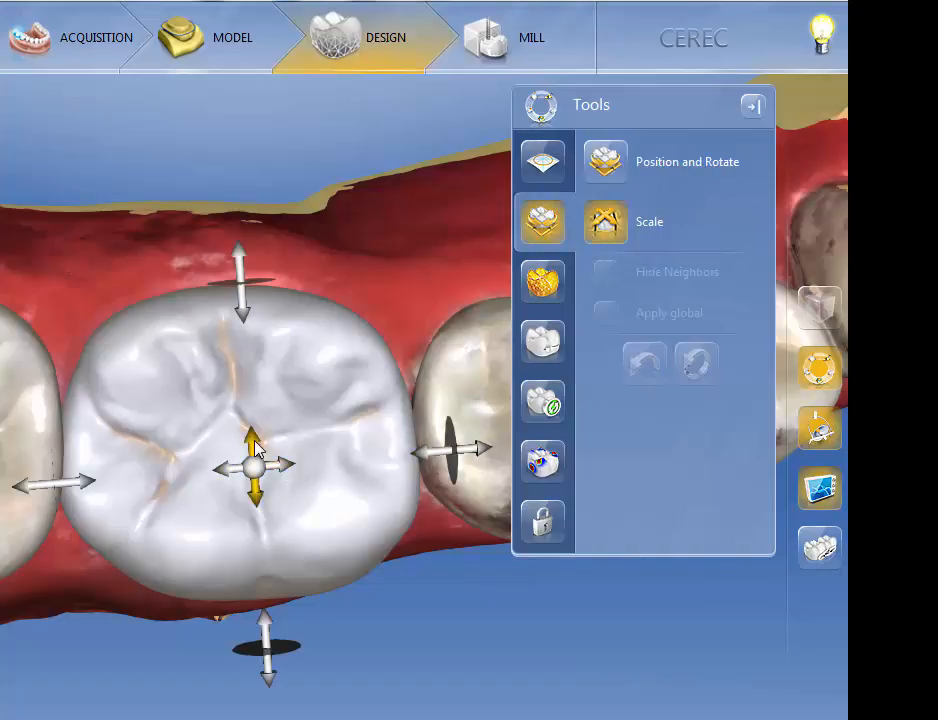
{"action": "left_click_drag", "start_coordinate": [255, 441], "coordinate": [245, 419]}
{"action": "left_click", "coordinate": [673, 165]}
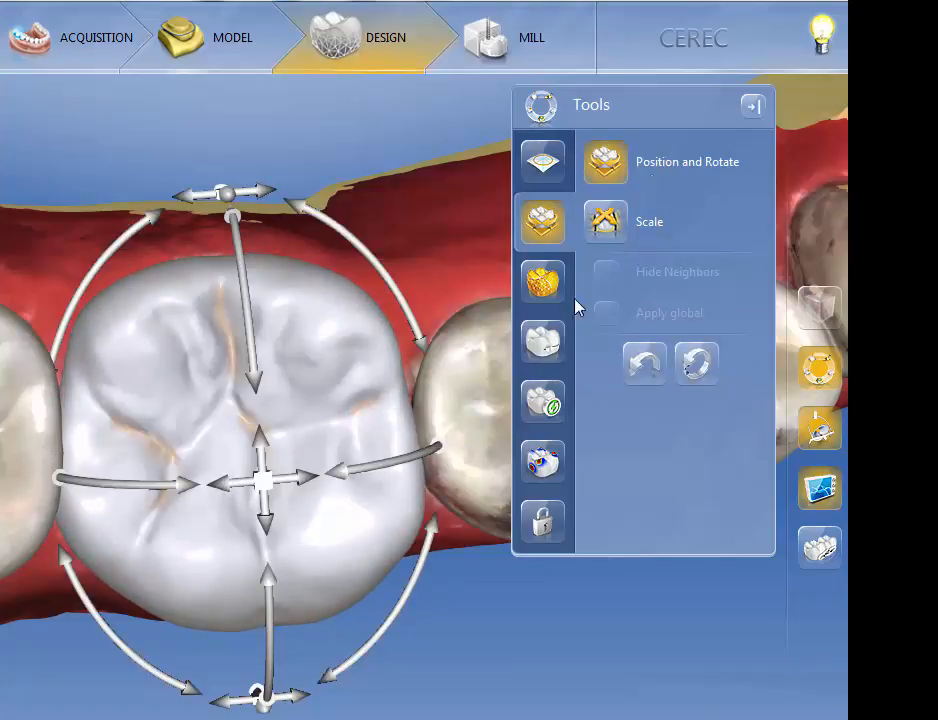
{"action": "left_click_drag", "start_coordinate": [397, 295], "coordinate": [406, 314]}
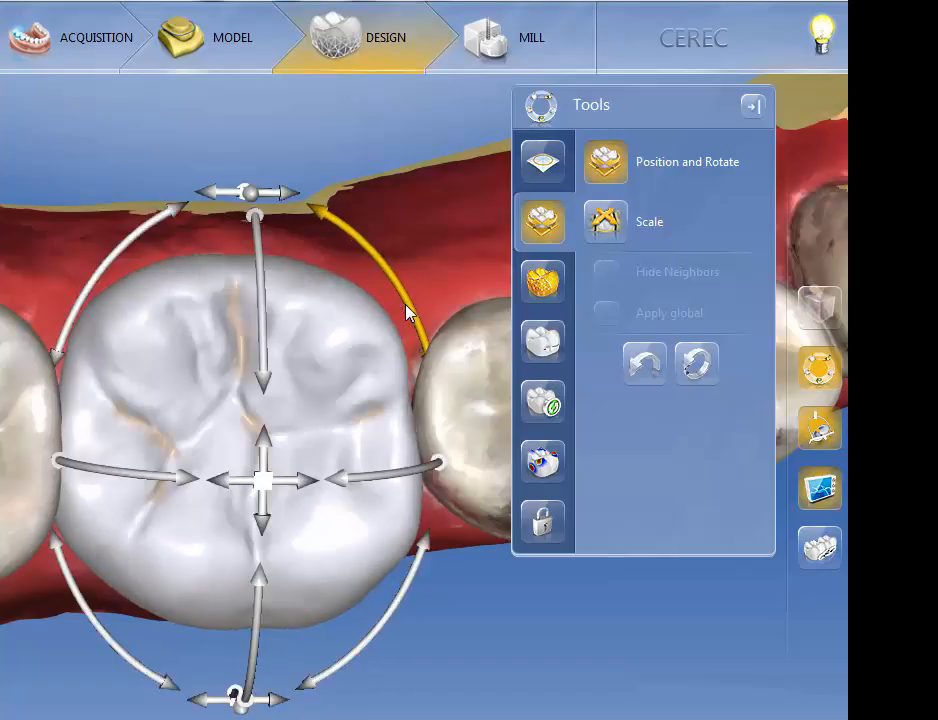
Push the crown's outer edge below the central groove inward using Circular, 2-Directional shaping at size 3.40.
{"action": "left_click", "coordinate": [536, 178]}
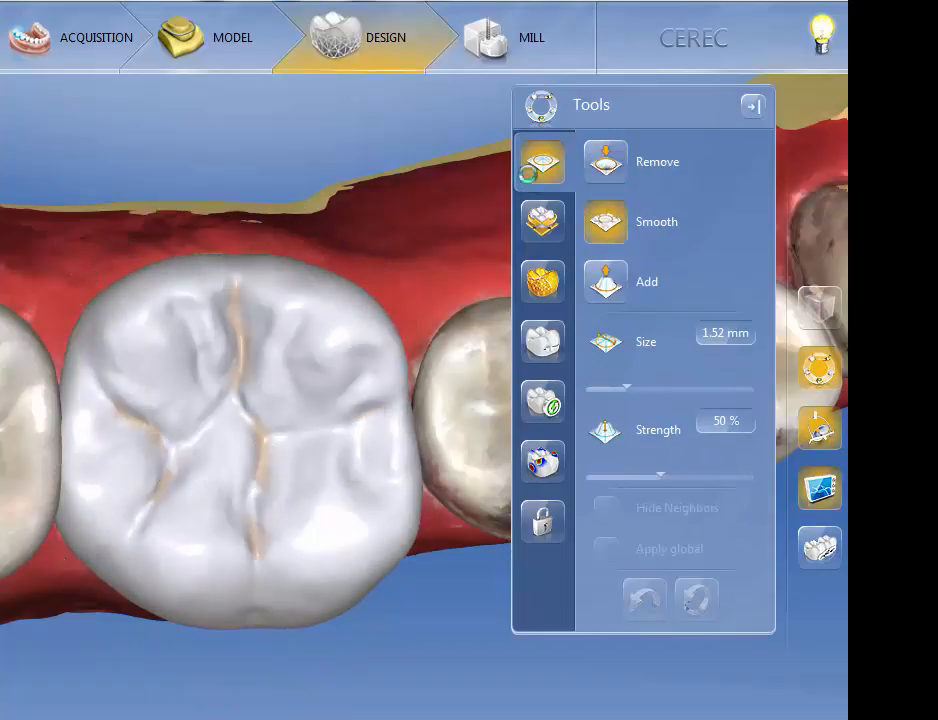
{"action": "left_click", "coordinate": [555, 290]}
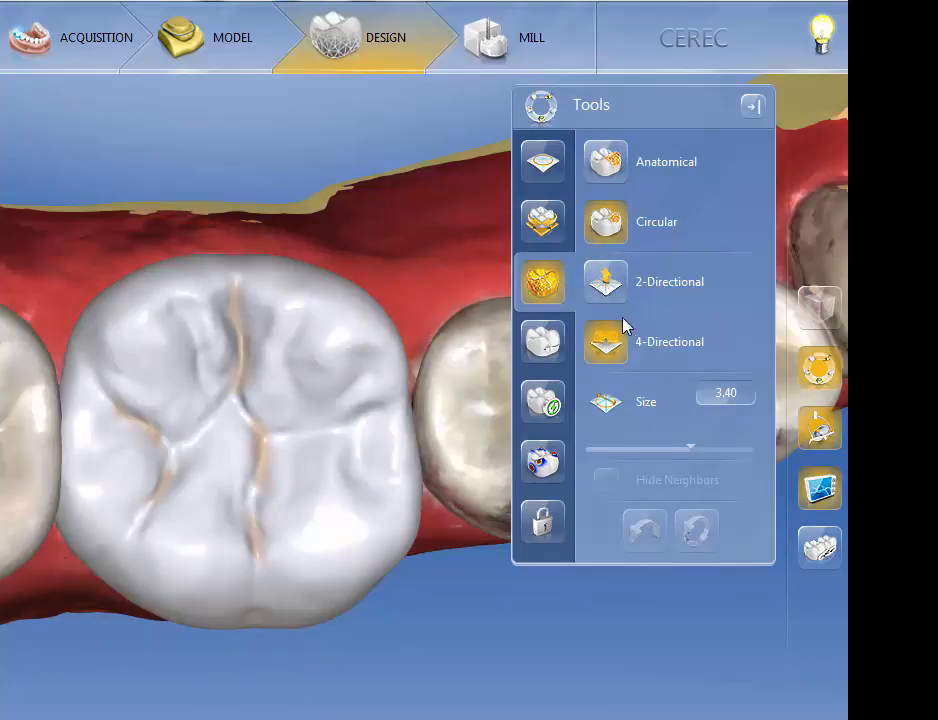
{"action": "left_click", "coordinate": [620, 277]}
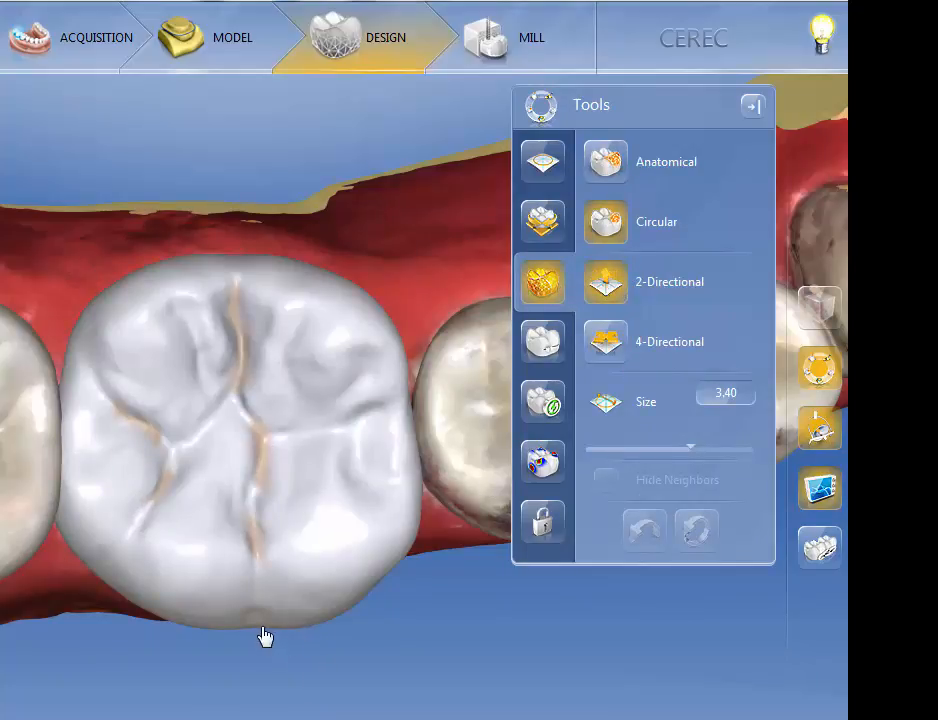
{"action": "mouse_move", "coordinate": [261, 627]}
{"action": "left_mouse_down"}
{"action": "mouse_move", "coordinate": [262, 589]}
{"action": "mouse_move", "coordinate": [265, 603]}
{"action": "left_mouse_up"}
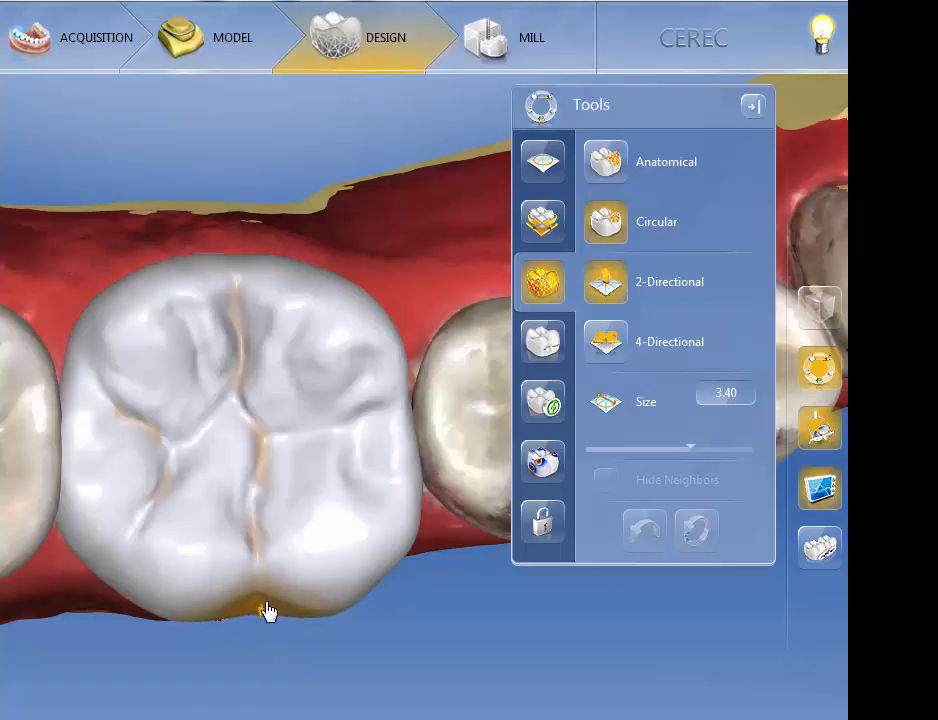
Pull the two cusps on the crown's opposite side inward with Anatomical, 2-Directional shaping, and check the crown from the side.
{"action": "left_click", "coordinate": [604, 164]}
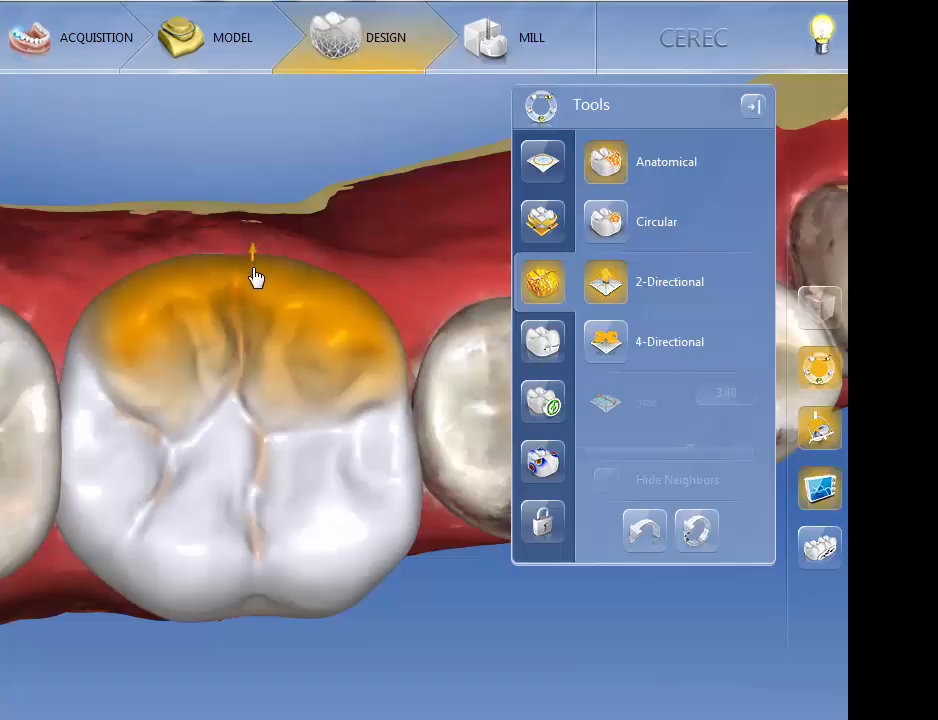
{"action": "left_click_drag", "start_coordinate": [253, 269], "coordinate": [256, 325]}
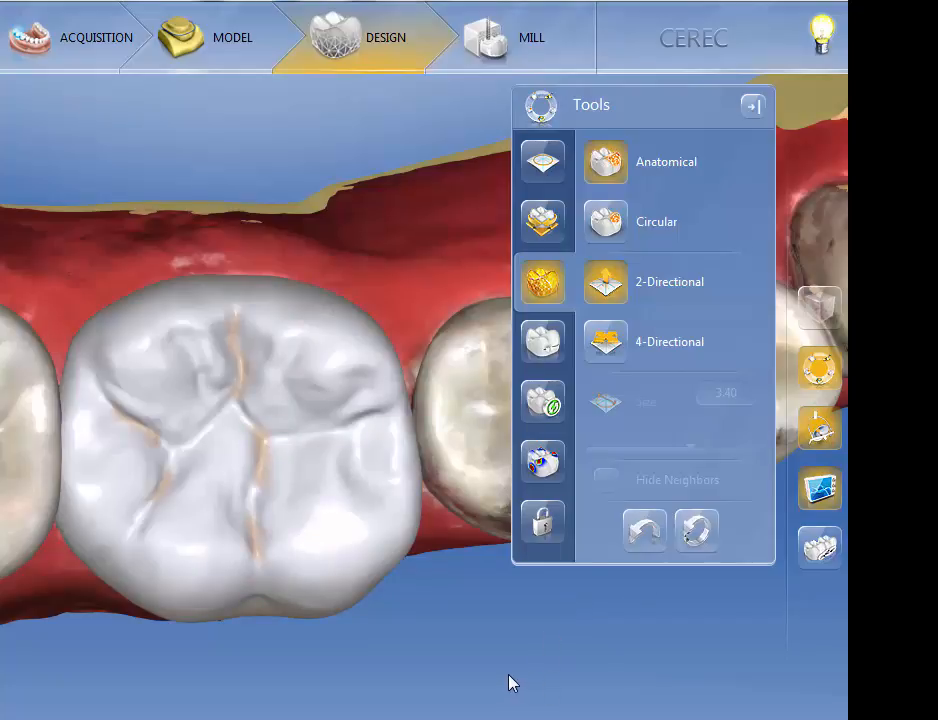
{"action": "left_click_drag", "start_coordinate": [507, 672], "coordinate": [168, 670]}
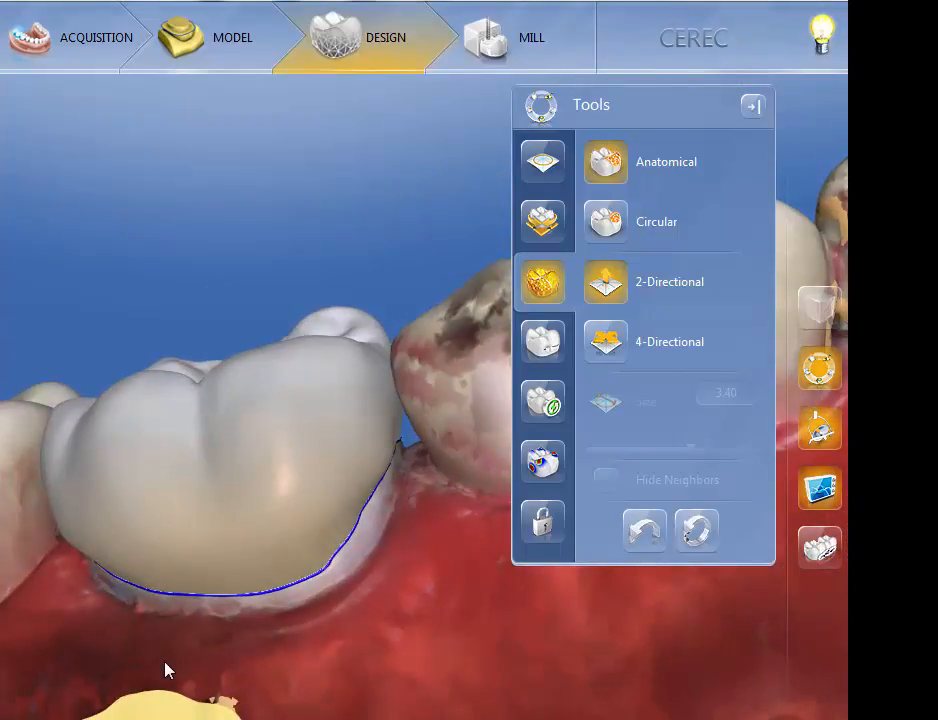
{"action": "left_click_drag", "start_coordinate": [329, 651], "coordinate": [385, 719]}
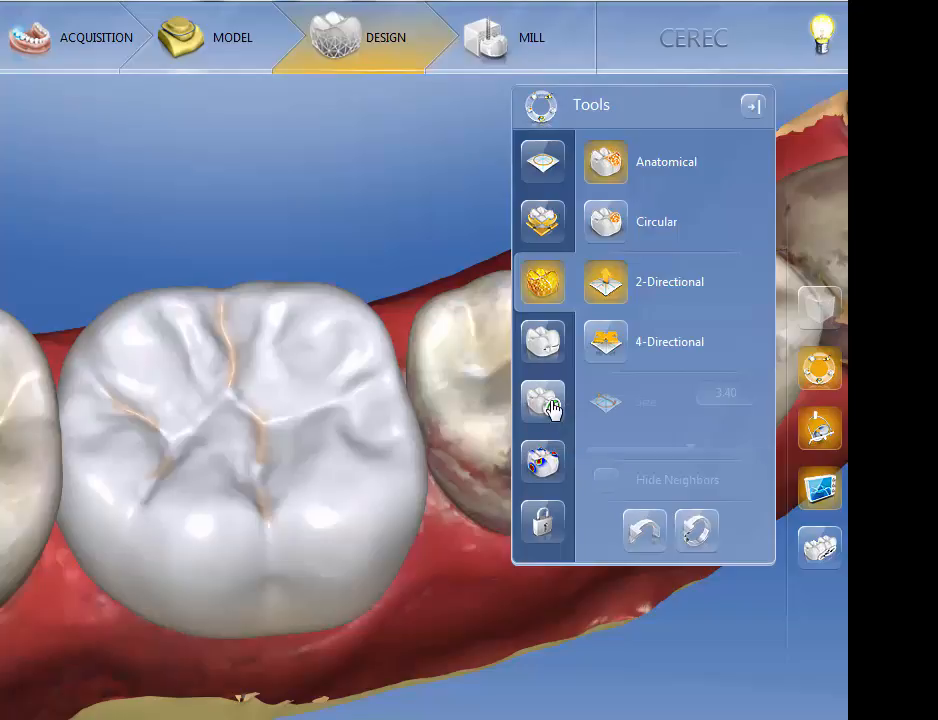
Raise the single cusp at the crown's upper-right corner in the occlusal view with Anatomical, 2-Directional shaping.
{"action": "left_click", "coordinate": [550, 405]}
{"action": "left_click_drag", "start_coordinate": [358, 178], "coordinate": [357, 223]}
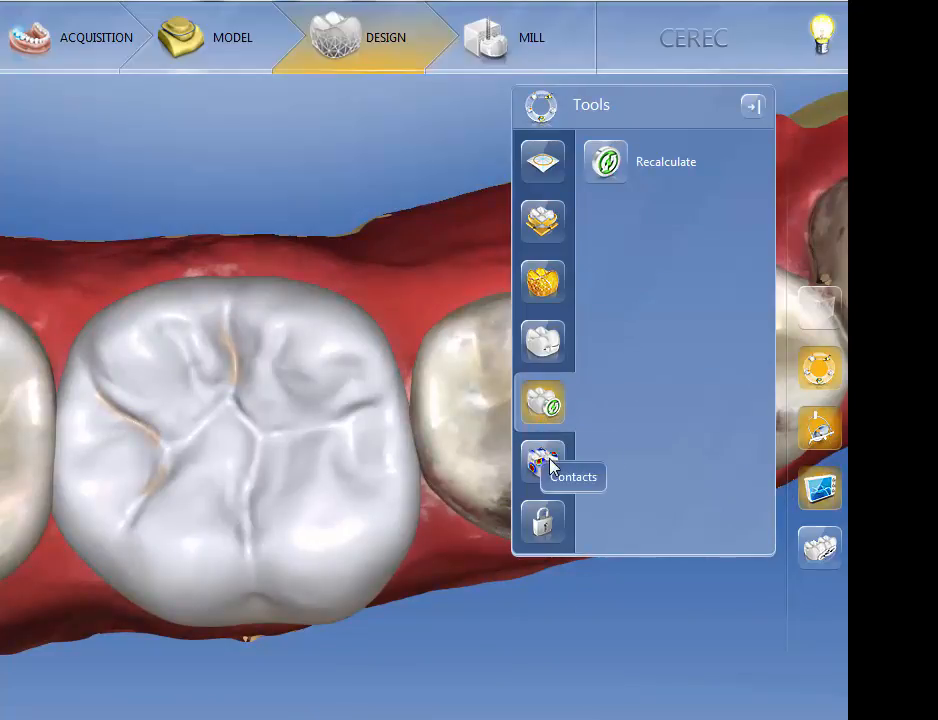
{"action": "left_click", "coordinate": [543, 281]}
{"action": "mouse_move", "coordinate": [352, 316]}
{"action": "left_mouse_down"}
{"action": "mouse_move", "coordinate": [346, 180]}
{"action": "mouse_move", "coordinate": [326, 118]}
{"action": "left_mouse_up"}
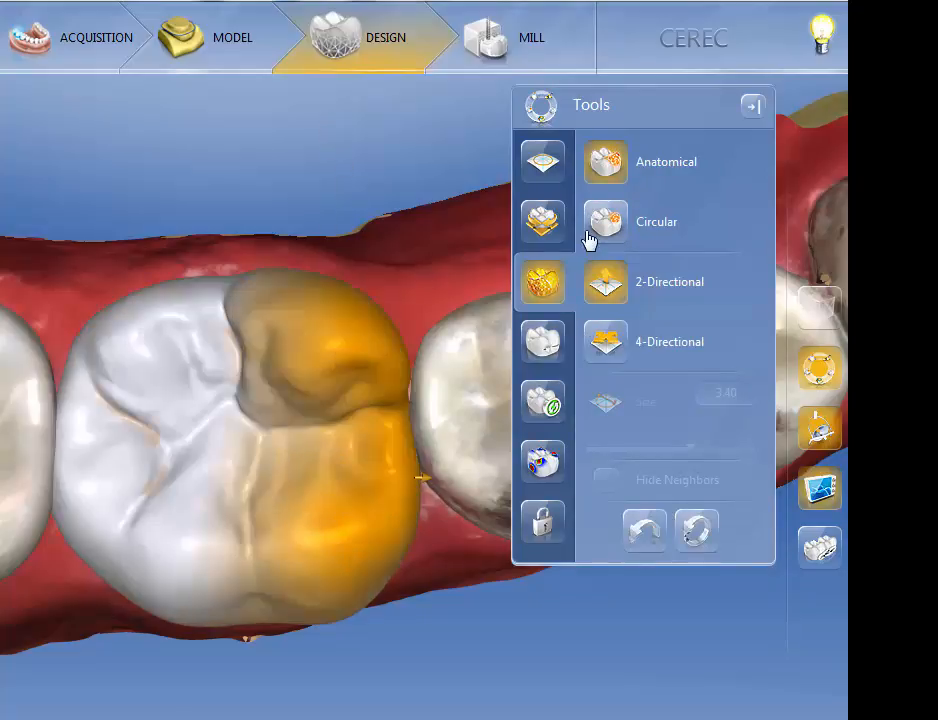
Add material to the crown's left marginal area with the Form tool at size 3.37 mm and 50 % strength.
{"action": "left_click", "coordinate": [545, 163]}
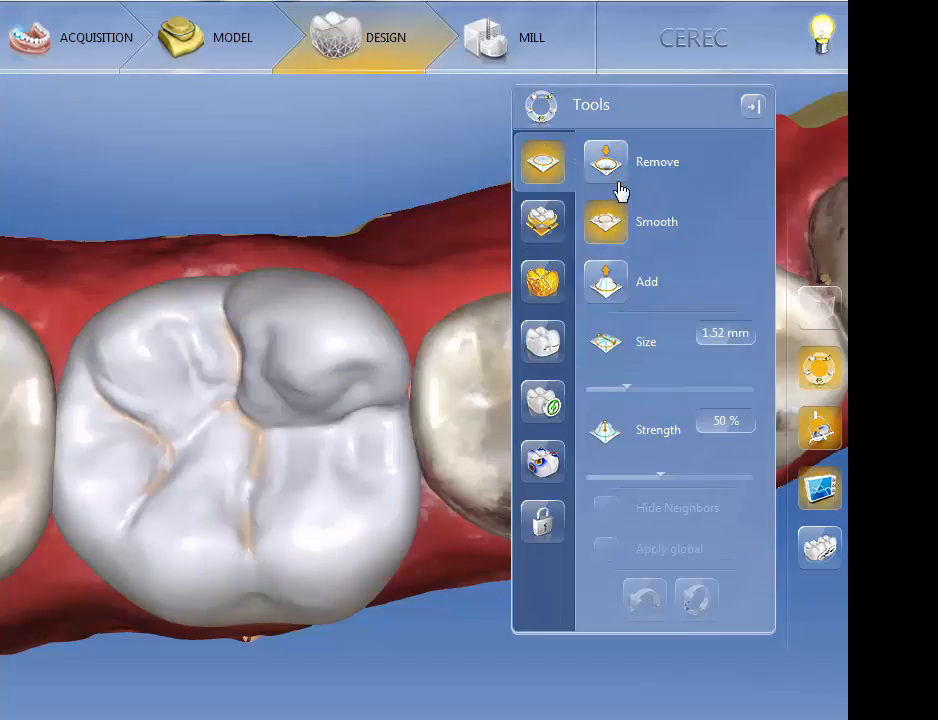
{"action": "left_click", "coordinate": [635, 285]}
{"action": "key", "text": "space"}
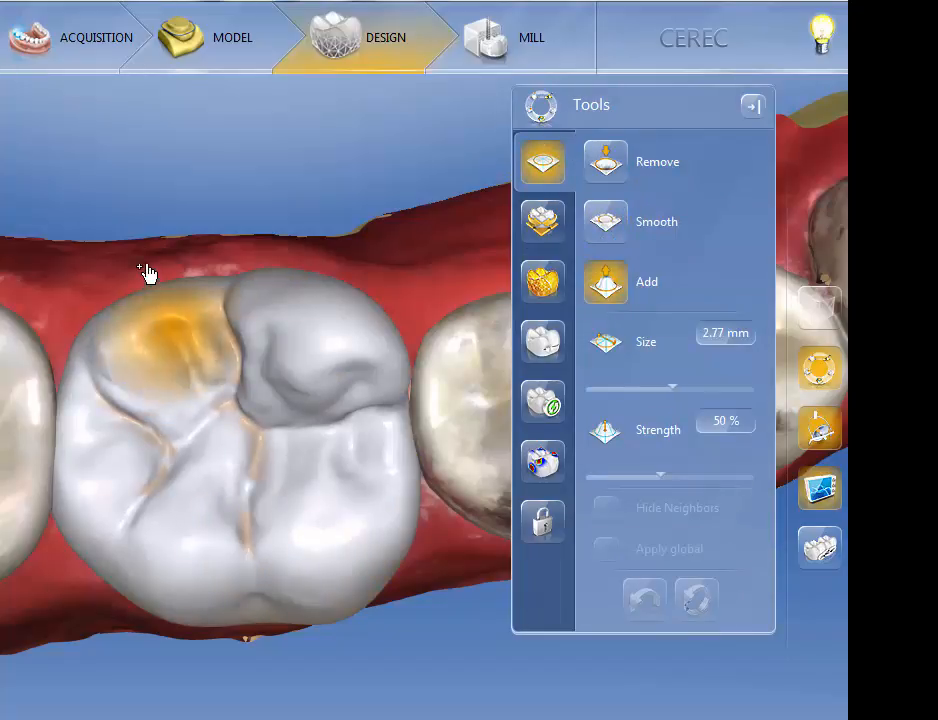
{"action": "key", "text": "space"}
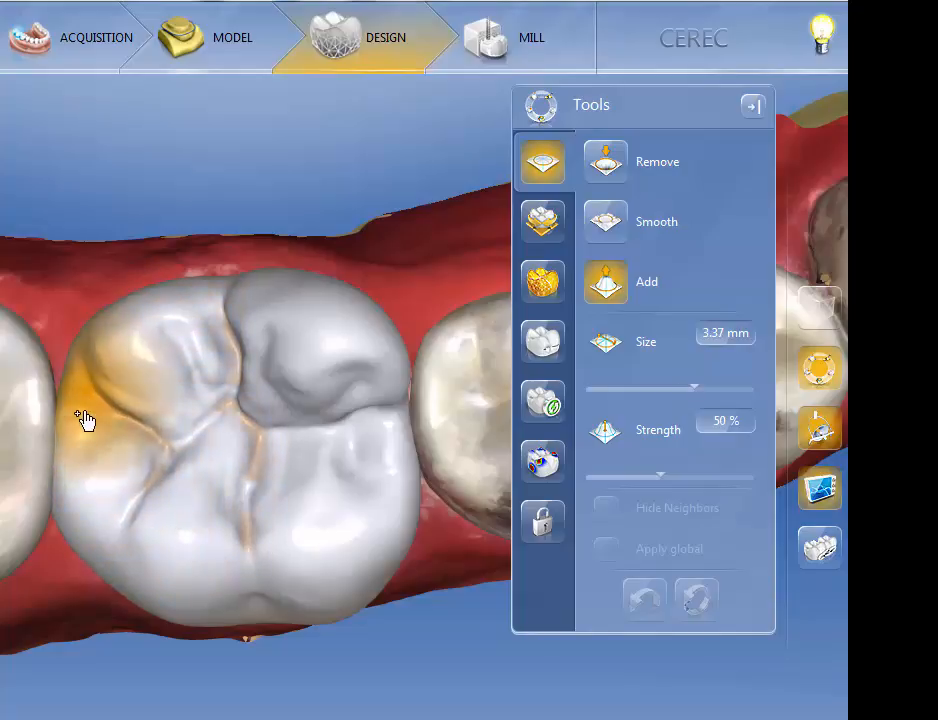
{"action": "mouse_move", "coordinate": [85, 416]}
{"action": "left_mouse_down"}
{"action": "mouse_move", "coordinate": [99, 506]}
{"action": "mouse_move", "coordinate": [85, 415]}
{"action": "mouse_move", "coordinate": [100, 400]}
{"action": "left_mouse_up"}
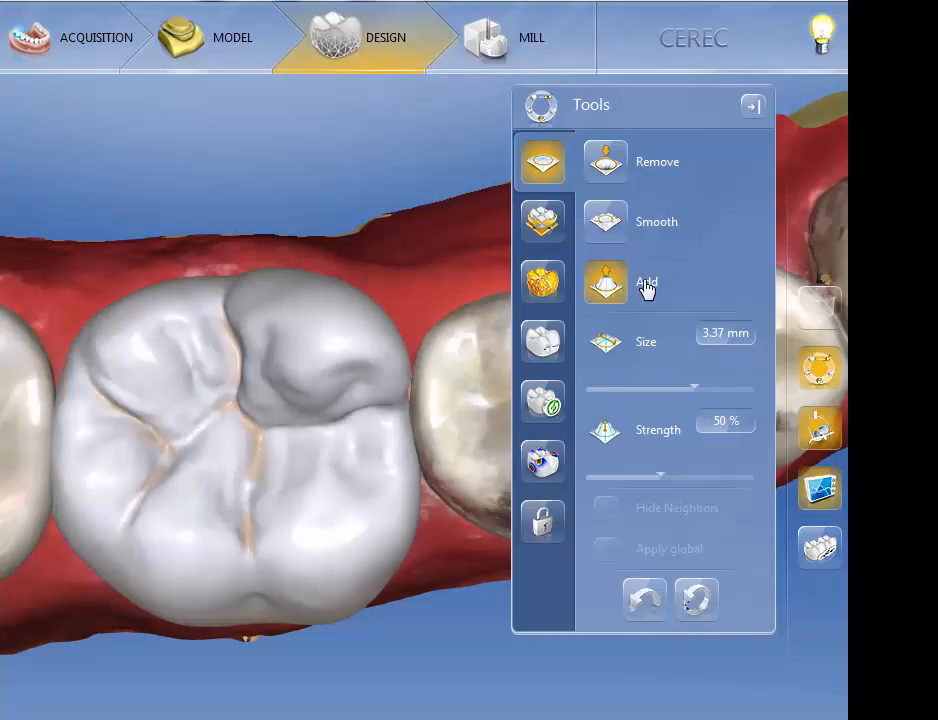
Rotate the crown clockwise in the occlusal view with Position and Rotate, and undo the rotation.
{"action": "left_click", "coordinate": [553, 216]}
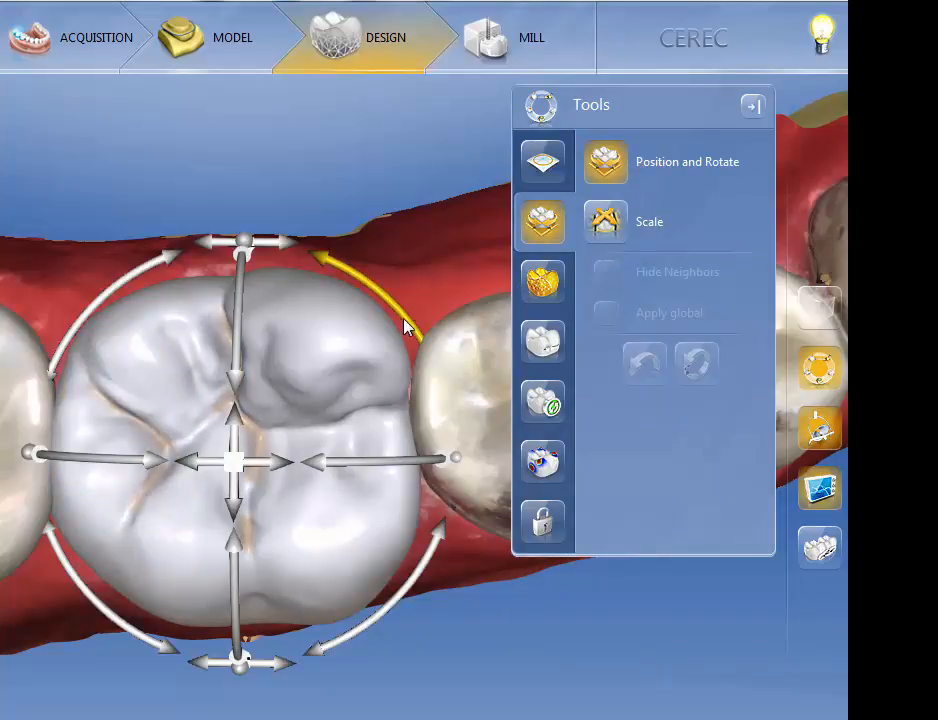
{"action": "left_click_drag", "start_coordinate": [405, 327], "coordinate": [428, 357]}
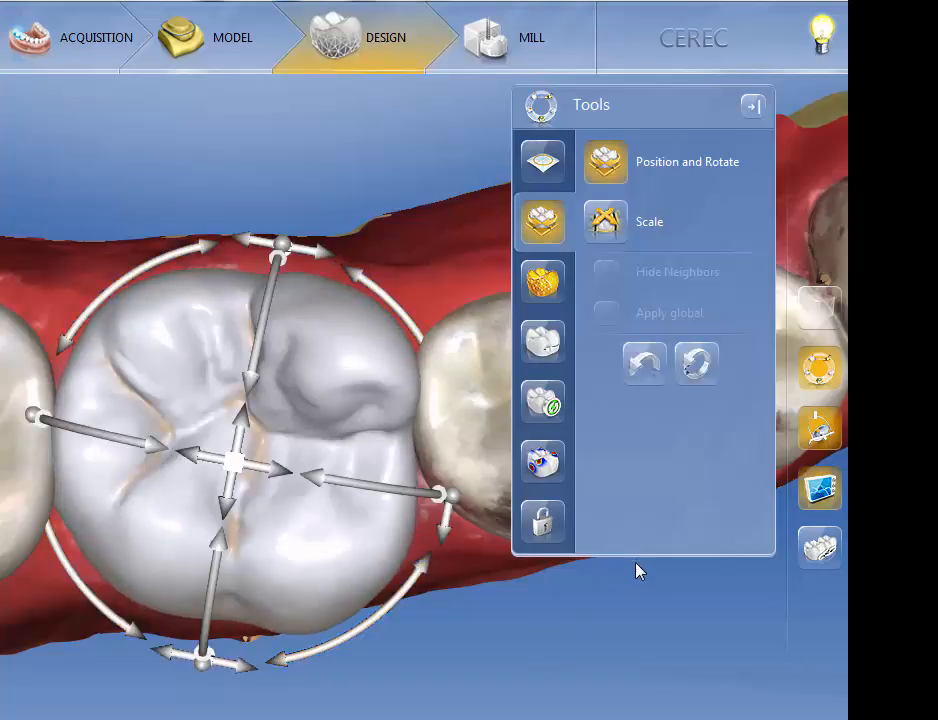
{"action": "left_click", "coordinate": [647, 372]}
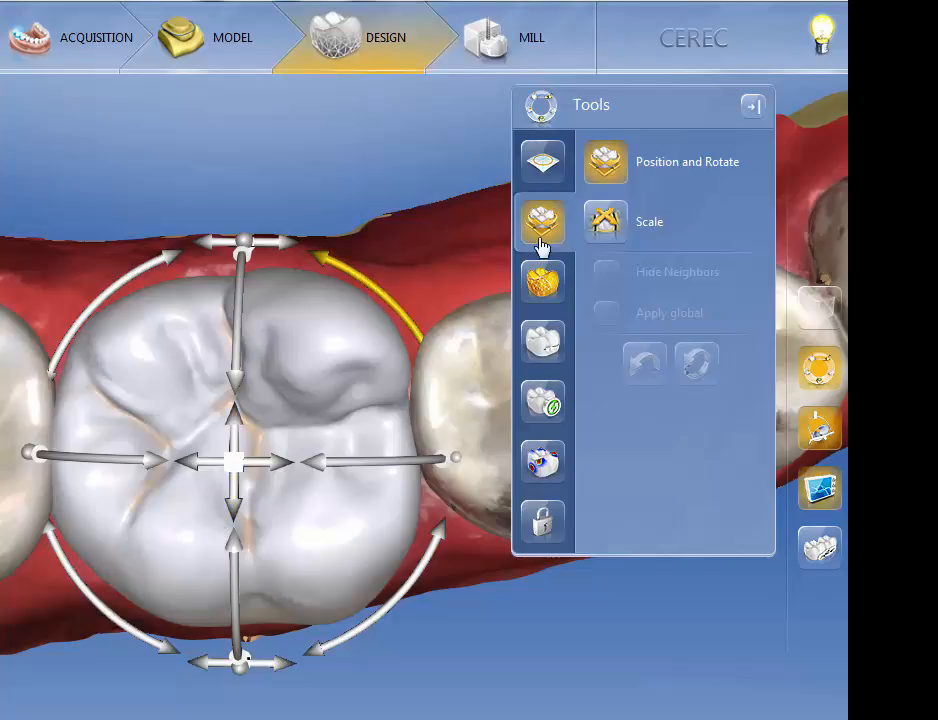
Recalculate the crown proposal to discard the manual shape, scale and form edits.
{"action": "left_click", "coordinate": [547, 291]}
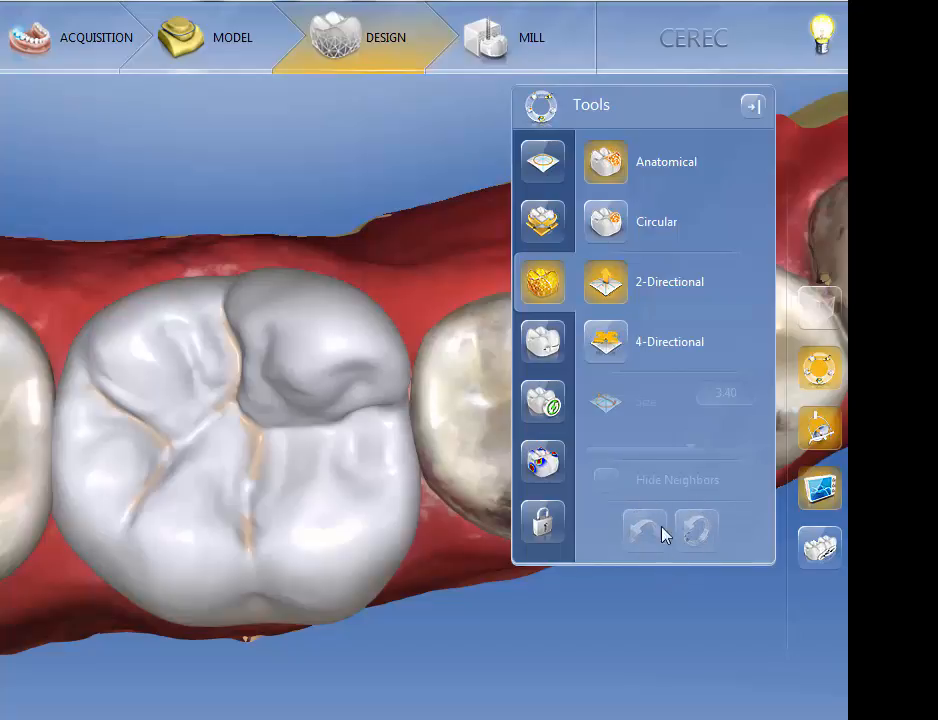
{"action": "left_click", "coordinate": [553, 408]}
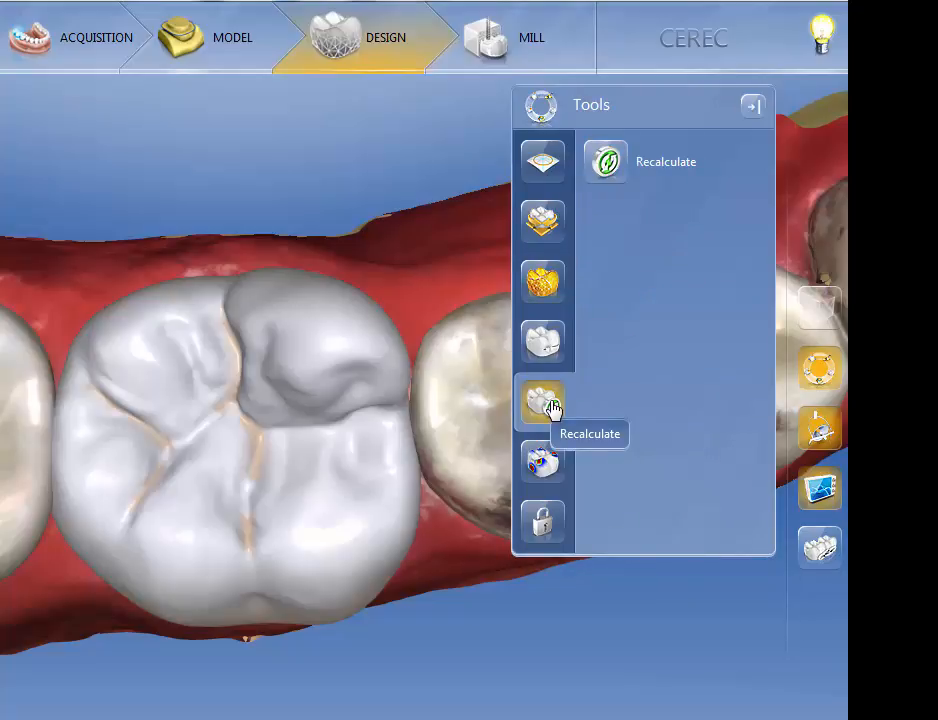
{"action": "left_click", "coordinate": [554, 409]}
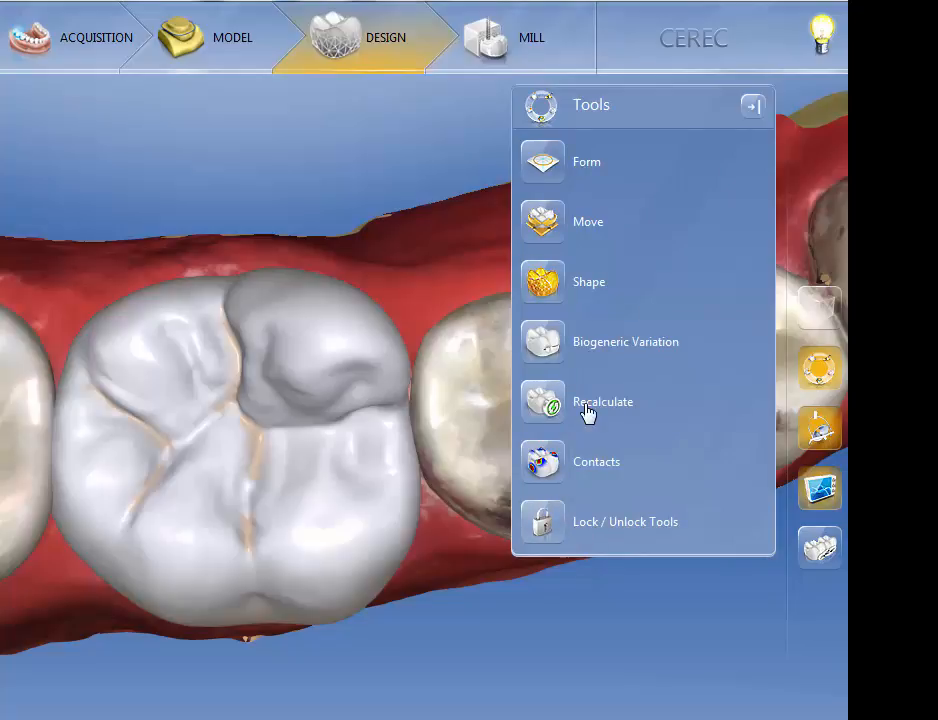
{"action": "left_click", "coordinate": [549, 404]}
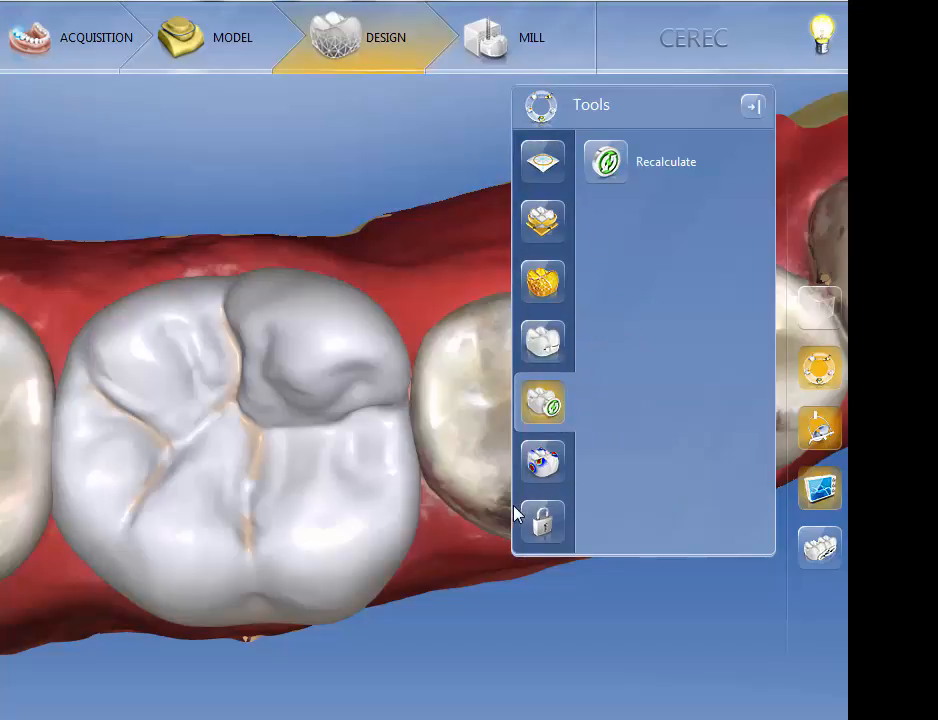
{"action": "left_click", "coordinate": [541, 418]}
{"action": "left_click", "coordinate": [606, 162]}
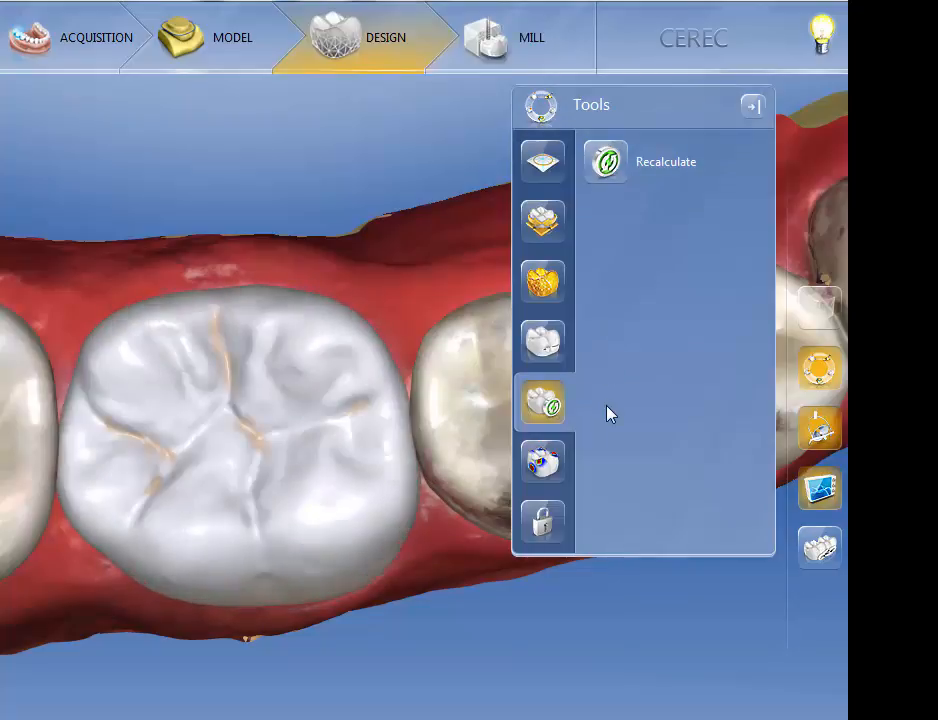
Display the crown's contact areas and raise the crown occlusally with Position and Rotate to make its contacts heavier.
{"action": "left_click", "coordinate": [545, 470]}
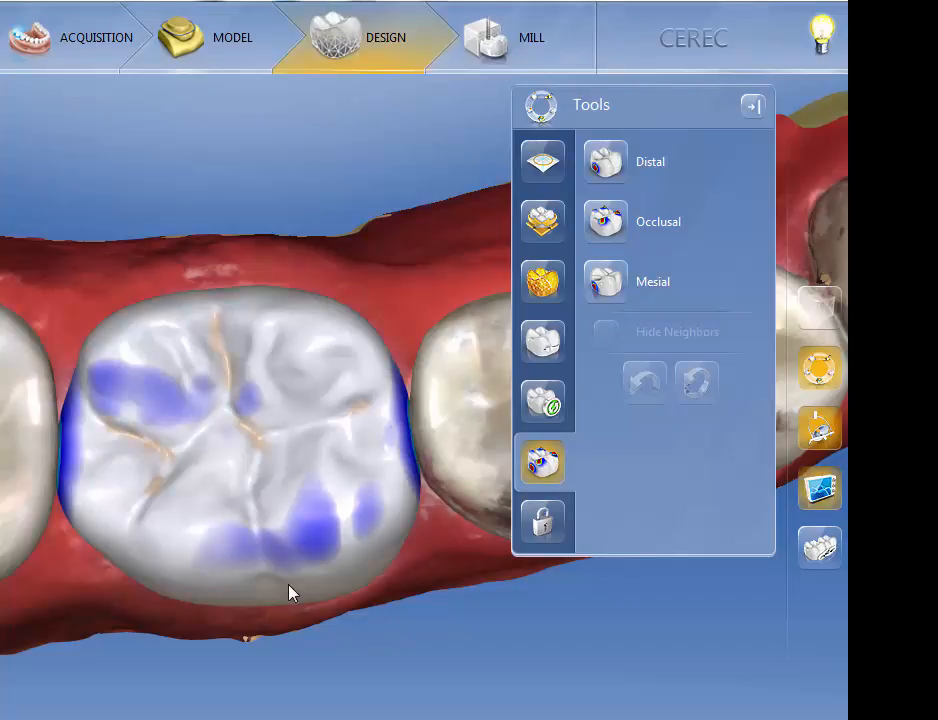
{"action": "left_click_drag", "start_coordinate": [252, 672], "coordinate": [244, 558]}
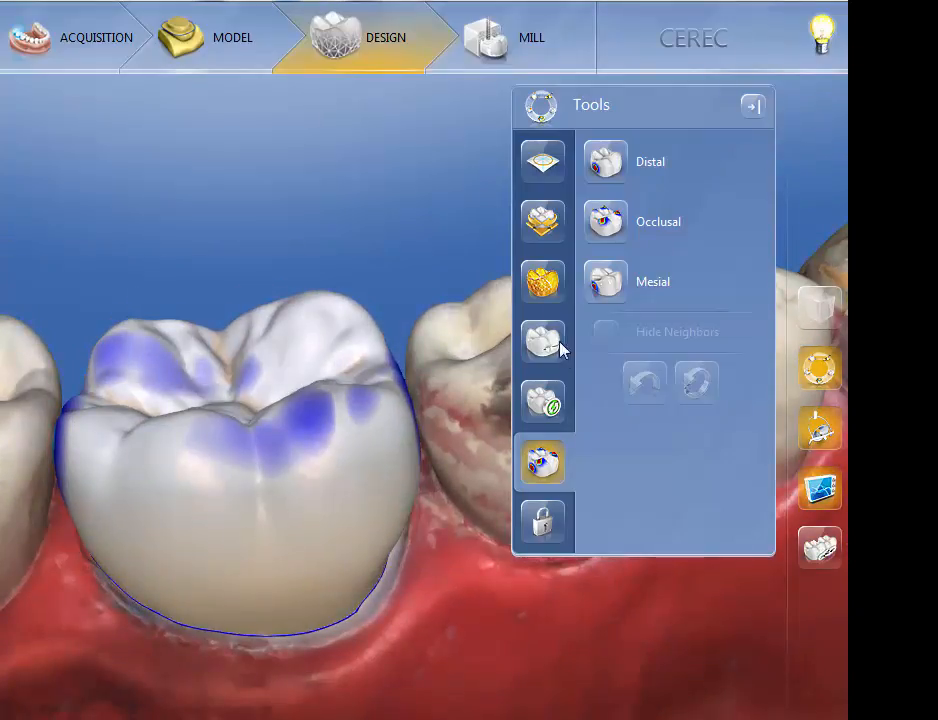
{"action": "left_click", "coordinate": [545, 238]}
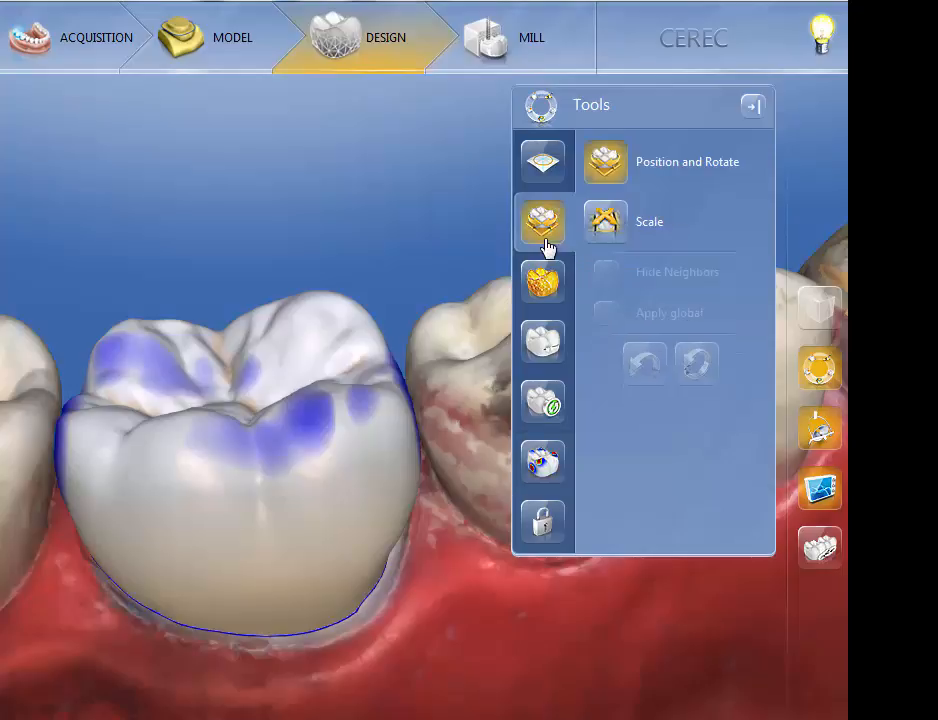
{"action": "left_click_drag", "start_coordinate": [252, 553], "coordinate": [244, 512]}
{"action": "left_click_drag", "start_coordinate": [292, 252], "coordinate": [287, 337]}
{"action": "left_click_drag", "start_coordinate": [461, 595], "coordinate": [498, 585]}
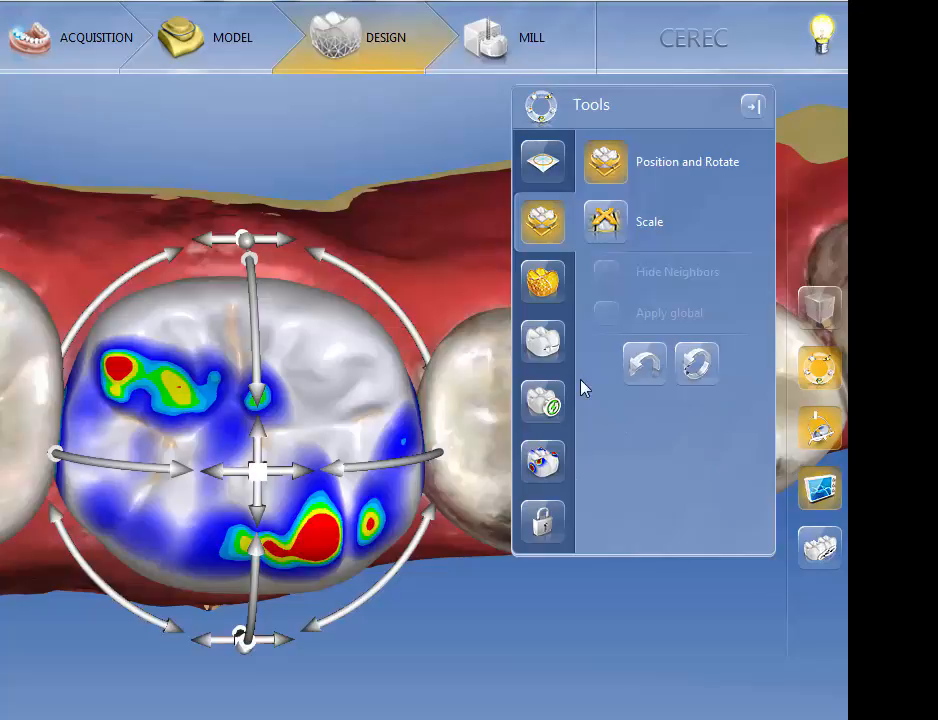
Adjust the crown's occlusal contacts automatically with the Contacts tool.
{"action": "left_click", "coordinate": [549, 461]}
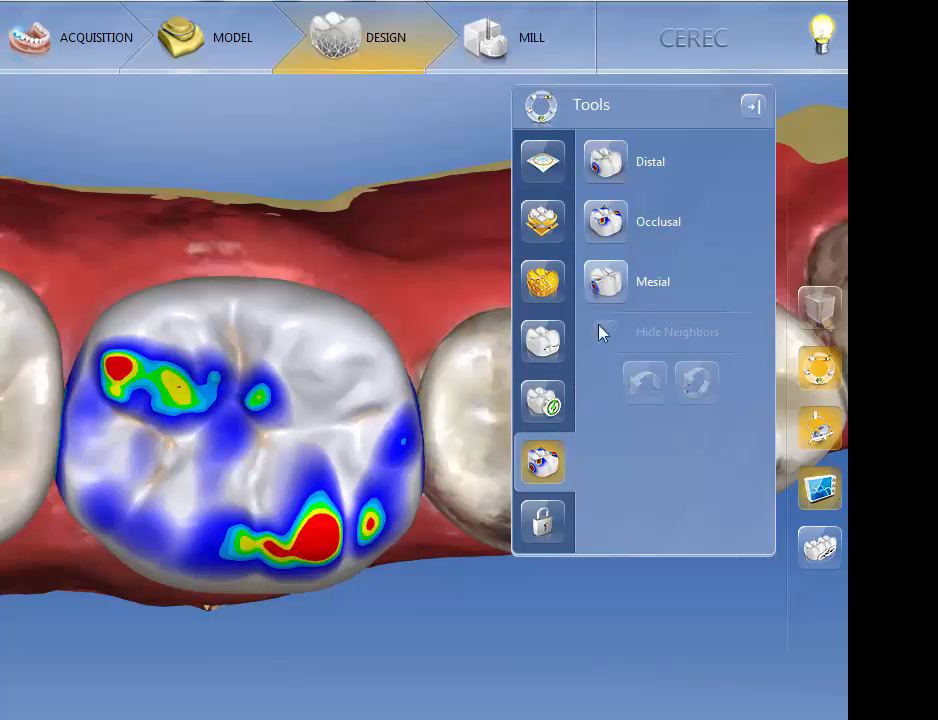
{"action": "left_click", "coordinate": [607, 226]}
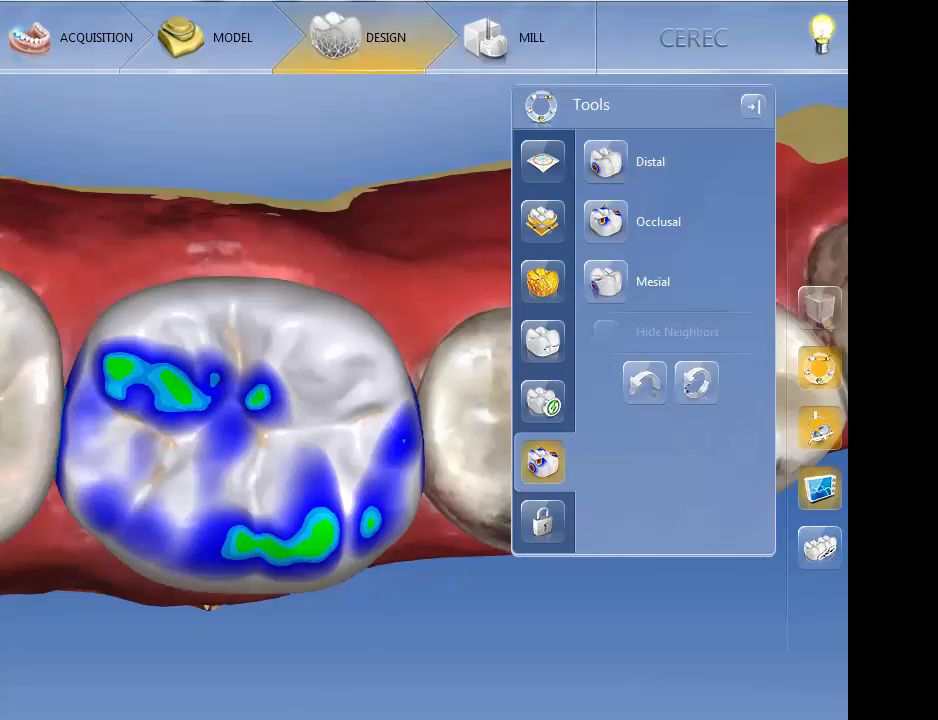
Hide the neighbouring teeth and adjust the crown's mesial contact automatically with the Contacts tool.
{"action": "left_click_drag", "start_coordinate": [294, 683], "coordinate": [325, 714]}
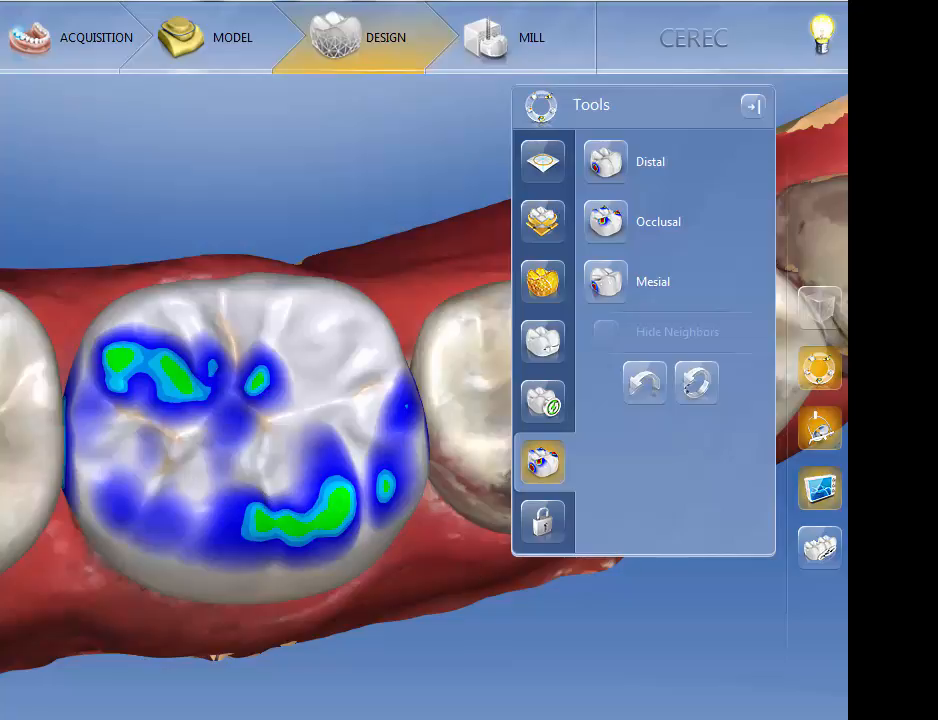
{"action": "double_click", "coordinate": [250, 480]}
{"action": "left_click_drag", "start_coordinate": [406, 599], "coordinate": [238, 563]}
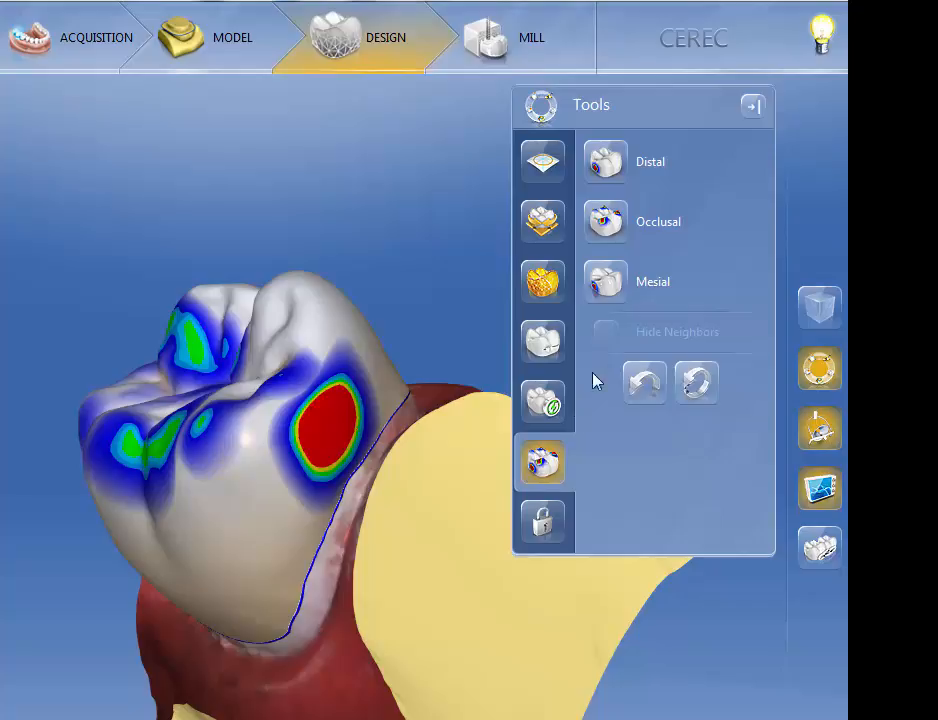
{"action": "left_click", "coordinate": [606, 286]}
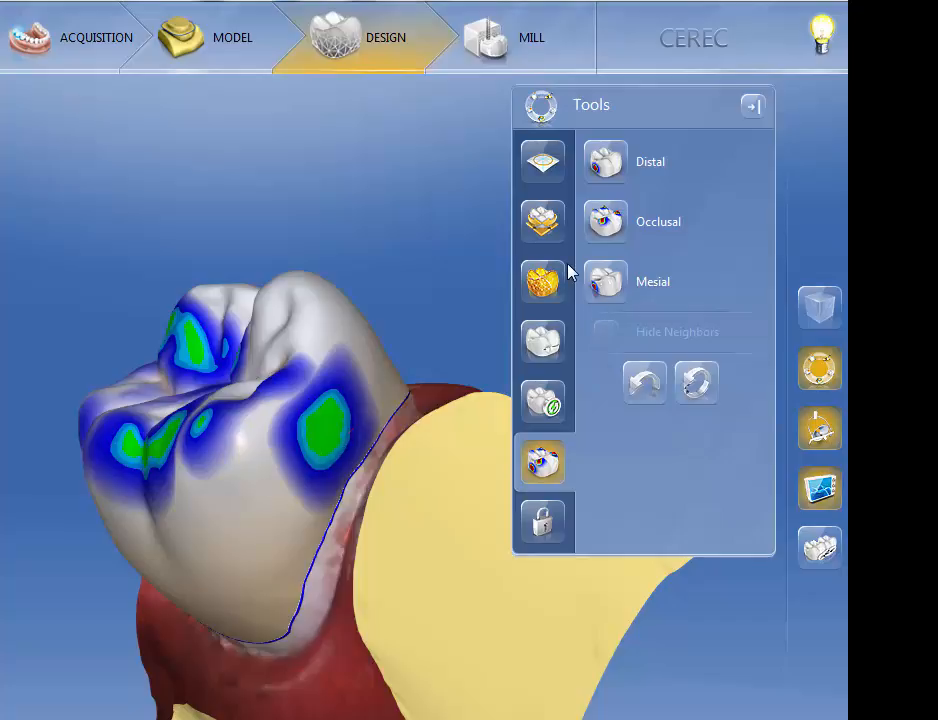
Switch to the Form tool's Add mode with a size of 3.15 mm and examine the crown's mesial surface.
{"action": "left_click", "coordinate": [550, 168]}
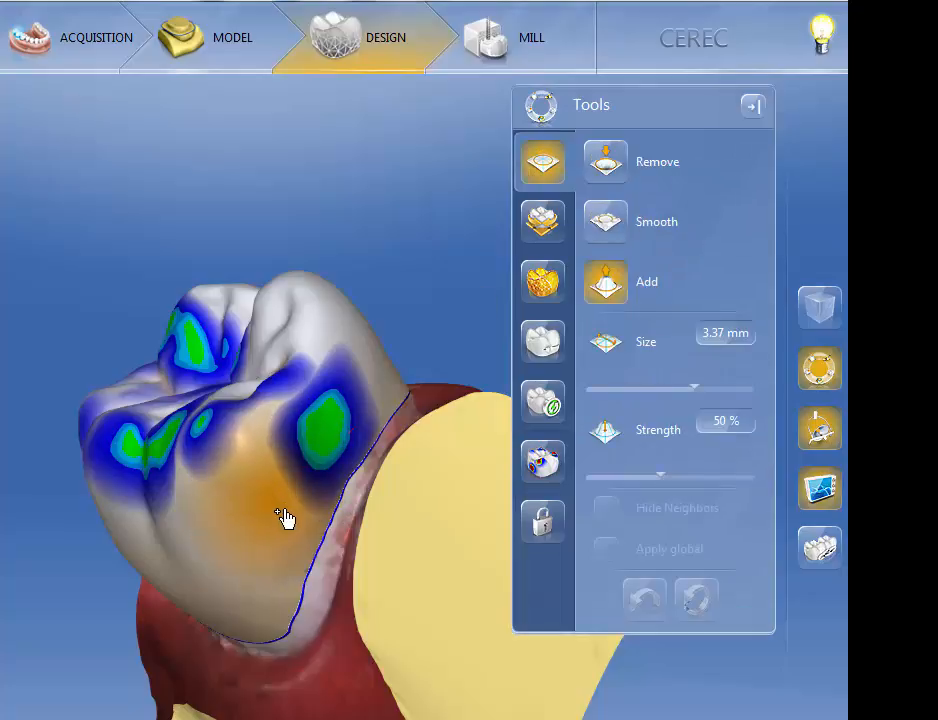
{"action": "scroll", "coordinate": [258, 560], "scroll_direction": "down", "scroll_amount": 2}
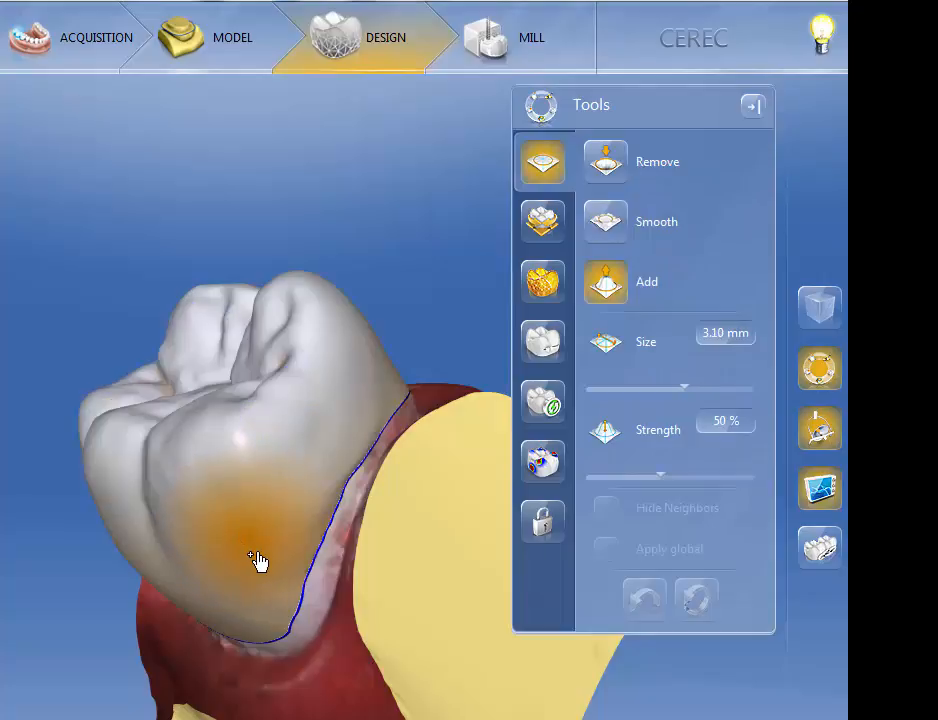
{"action": "scroll", "coordinate": [262, 560], "scroll_direction": "up", "scroll_amount": 1}
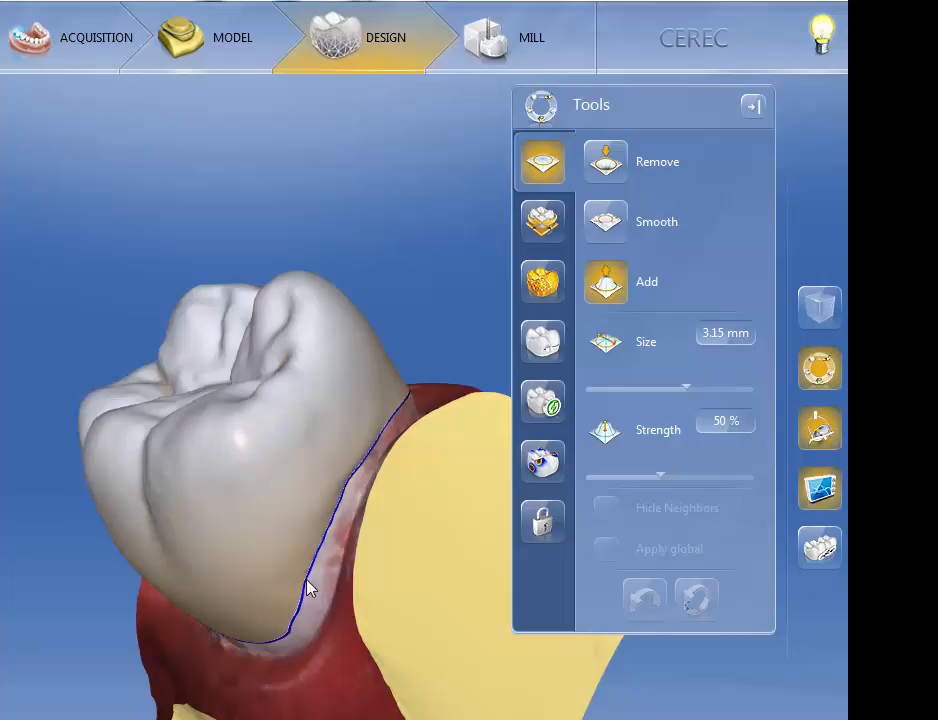
{"action": "mouse_move", "coordinate": [411, 598]}
{"action": "left_mouse_down"}
{"action": "mouse_move", "coordinate": [412, 541]}
{"action": "mouse_move", "coordinate": [460, 495]}
{"action": "left_mouse_up"}
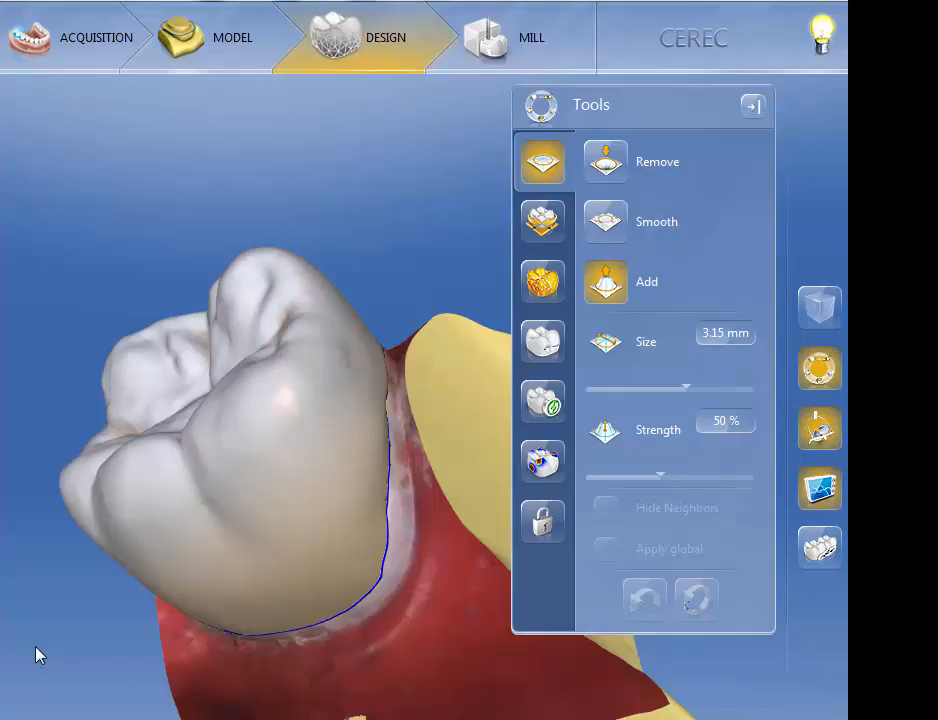
Adjust the crown's distal contact automatically with the Contacts tool.
{"action": "left_click_drag", "start_coordinate": [38, 655], "coordinate": [156, 563]}
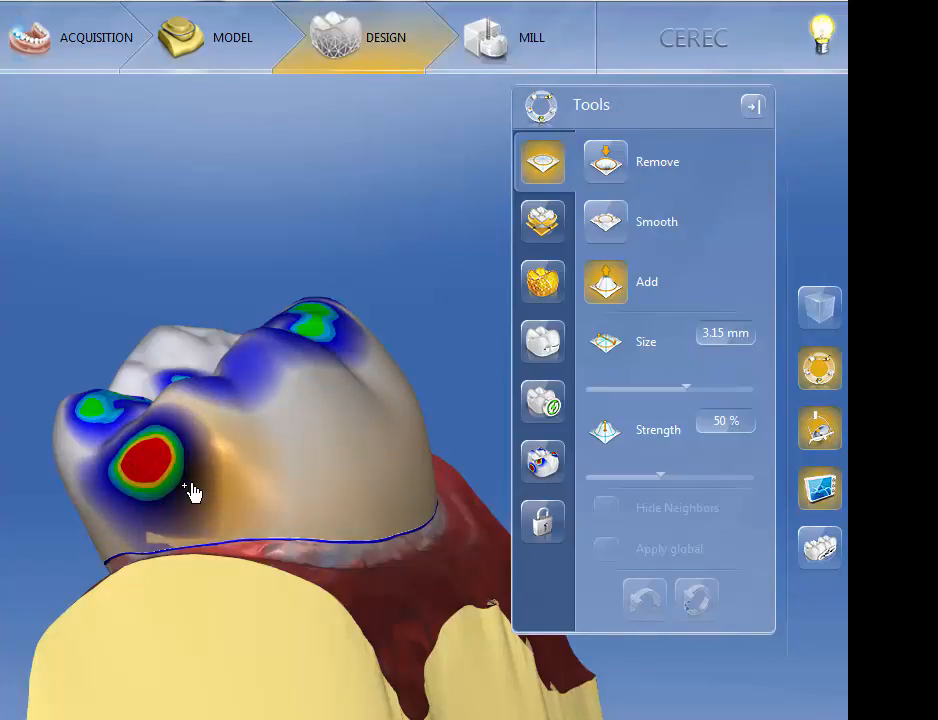
{"action": "left_click", "coordinate": [552, 474]}
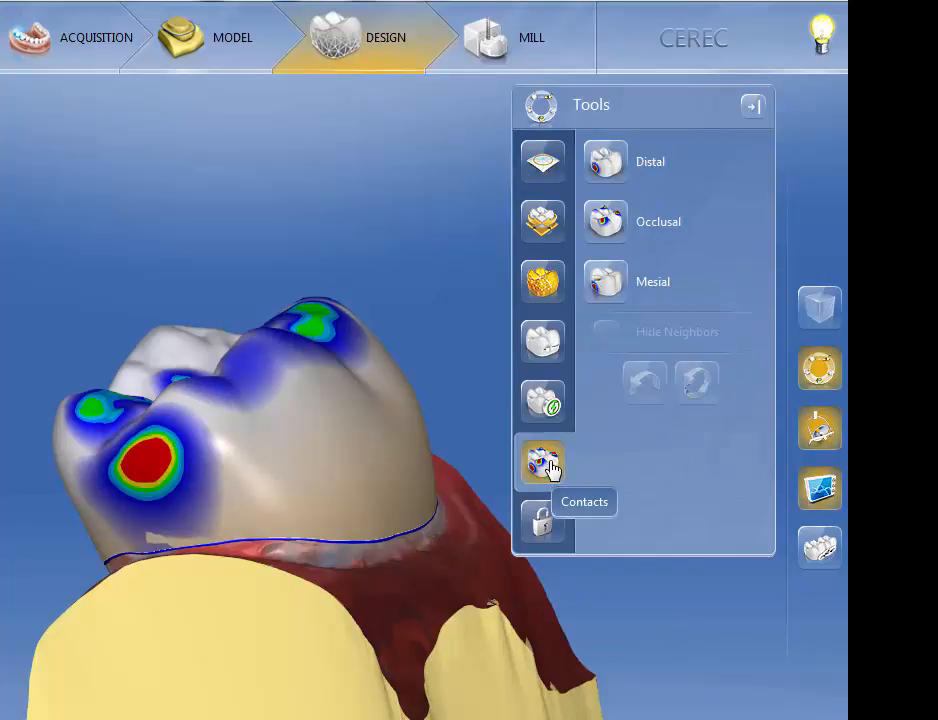
{"action": "left_click", "coordinate": [601, 166]}
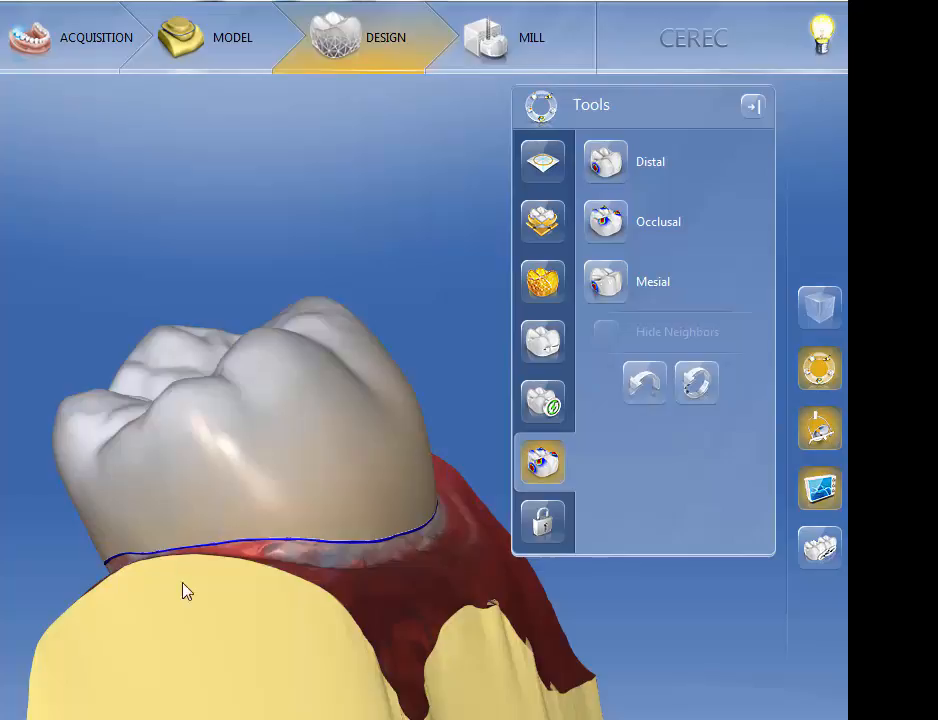
Examine the isolated crown's side walls, margin and occlusal surface from several angles.
{"action": "left_click_drag", "start_coordinate": [212, 614], "coordinate": [186, 606]}
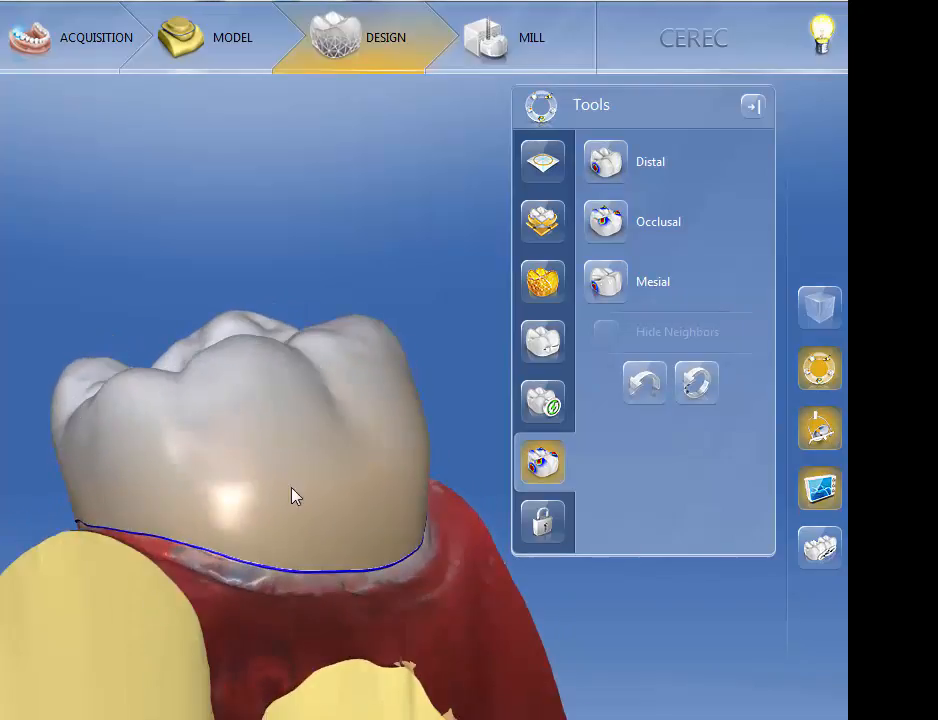
{"action": "left_click_drag", "start_coordinate": [521, 648], "coordinate": [505, 697]}
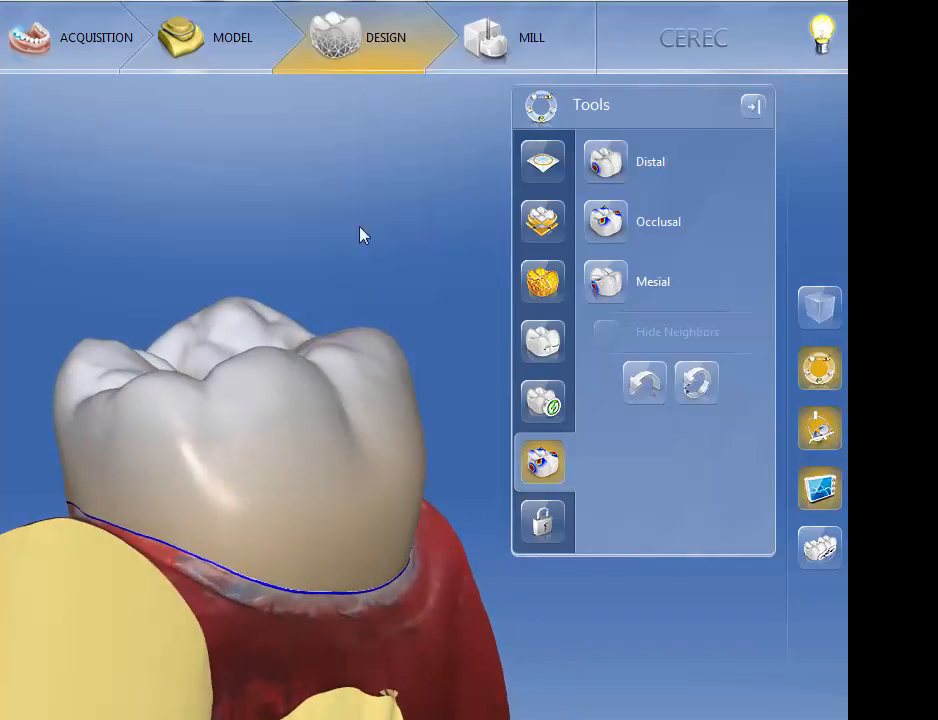
{"action": "left_click_drag", "start_coordinate": [362, 234], "coordinate": [363, 324]}
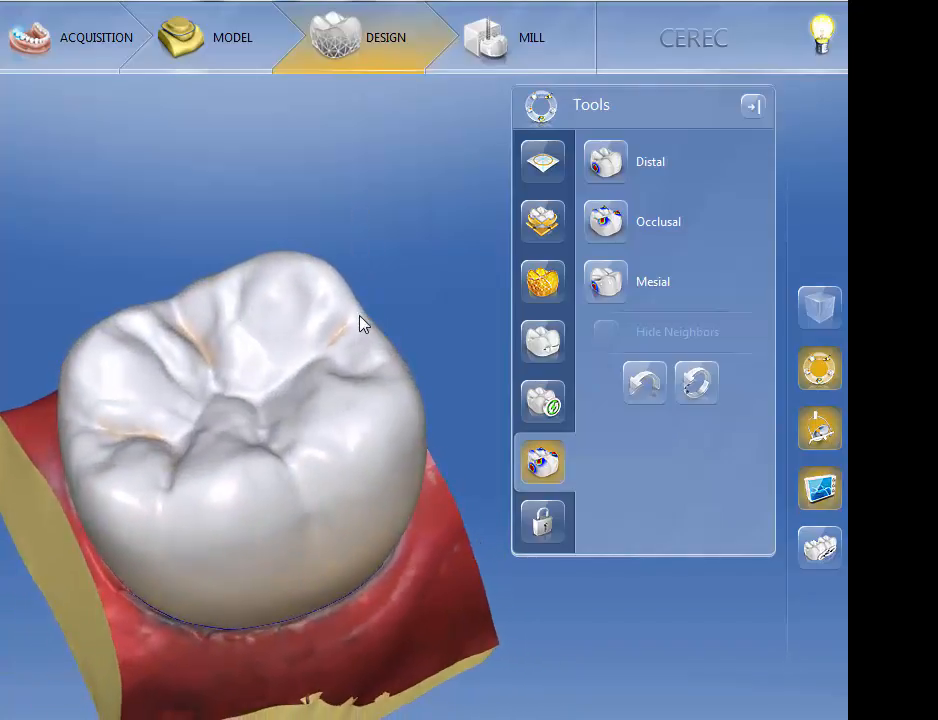
{"action": "left_click_drag", "start_coordinate": [316, 184], "coordinate": [360, 237]}
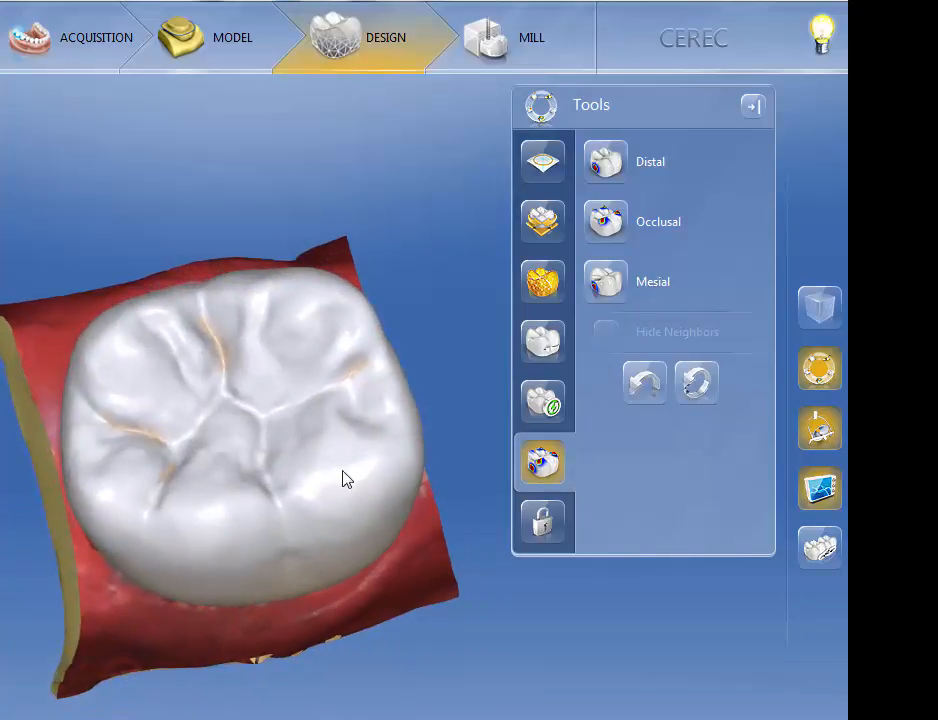
{"action": "left_click_drag", "start_coordinate": [196, 663], "coordinate": [196, 572]}
{"action": "left_click_drag", "start_coordinate": [435, 640], "coordinate": [420, 540]}
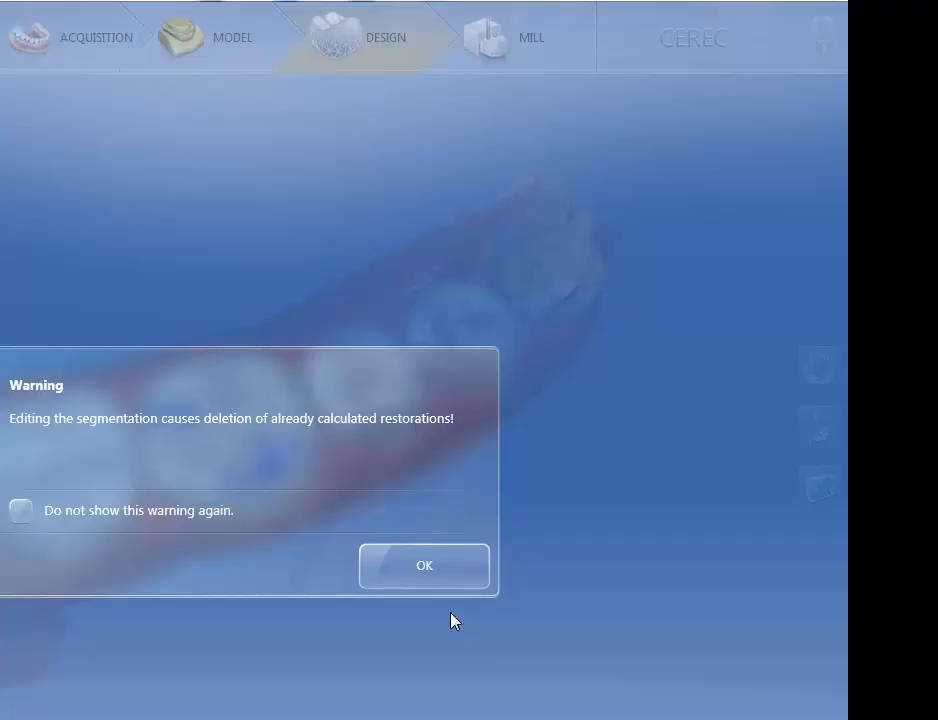
Accept the segmentation warning and raise the crown slightly in the occlusal direction with Position and Rotate.
{"action": "left_click", "coordinate": [424, 567]}
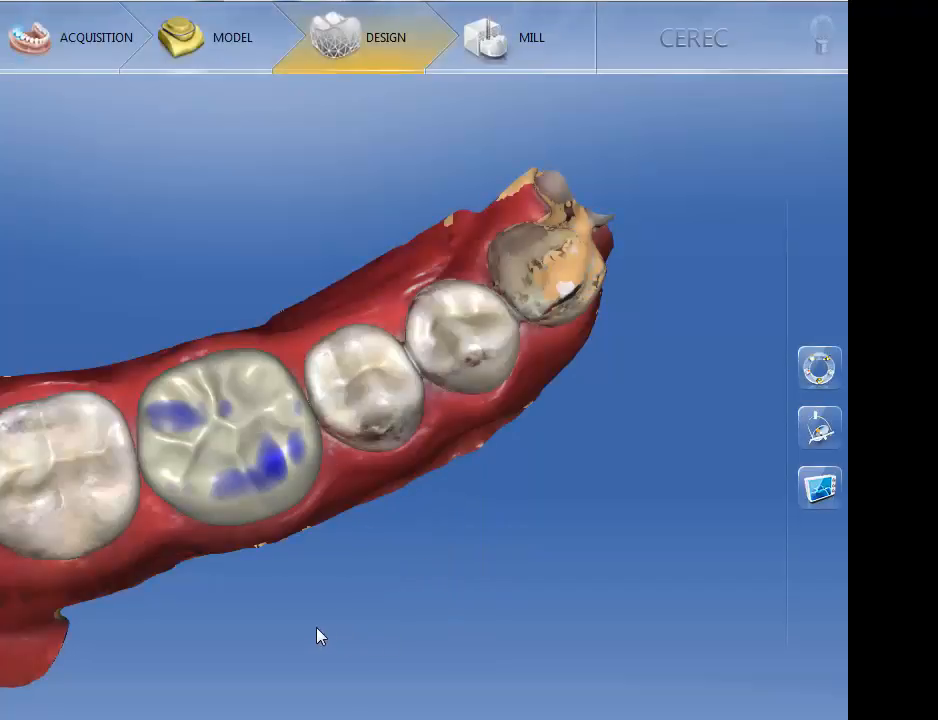
{"action": "middle_click_drag", "start_coordinate": [234, 645], "coordinate": [127, 537]}
{"action": "left_click", "coordinate": [215, 458]}
{"action": "left_click_drag", "start_coordinate": [352, 464], "coordinate": [430, 443]}
{"action": "left_click_drag", "start_coordinate": [229, 578], "coordinate": [209, 565]}
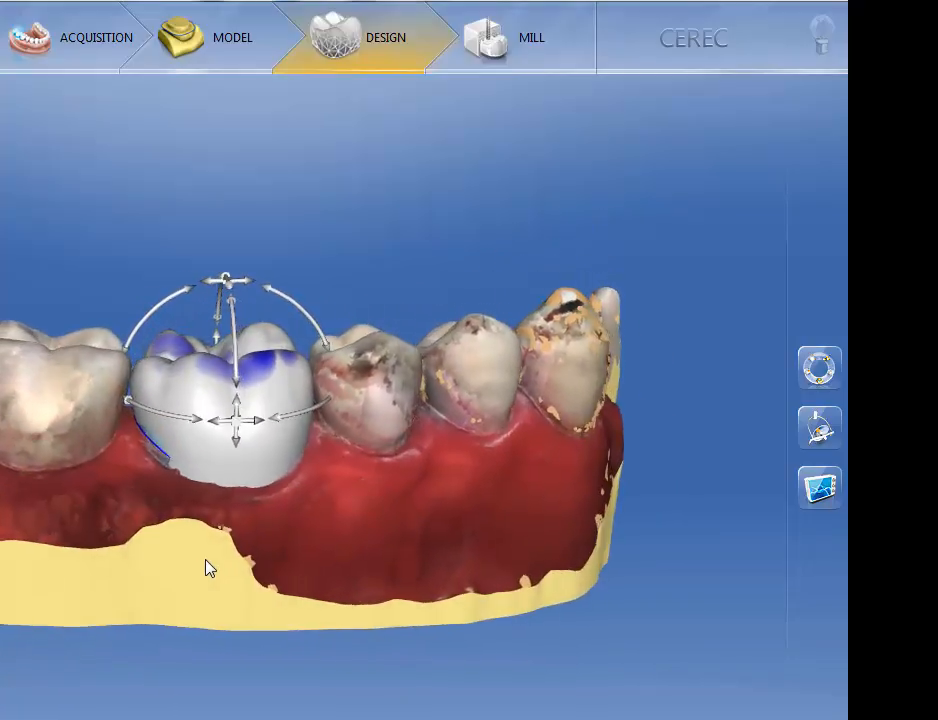
{"action": "mouse_move", "coordinate": [234, 410]}
{"action": "left_mouse_down"}
{"action": "mouse_move", "coordinate": [234, 429]}
{"action": "mouse_move", "coordinate": [234, 402]}
{"action": "left_mouse_up"}
{"action": "left_click_drag", "start_coordinate": [324, 404], "coordinate": [312, 414]}
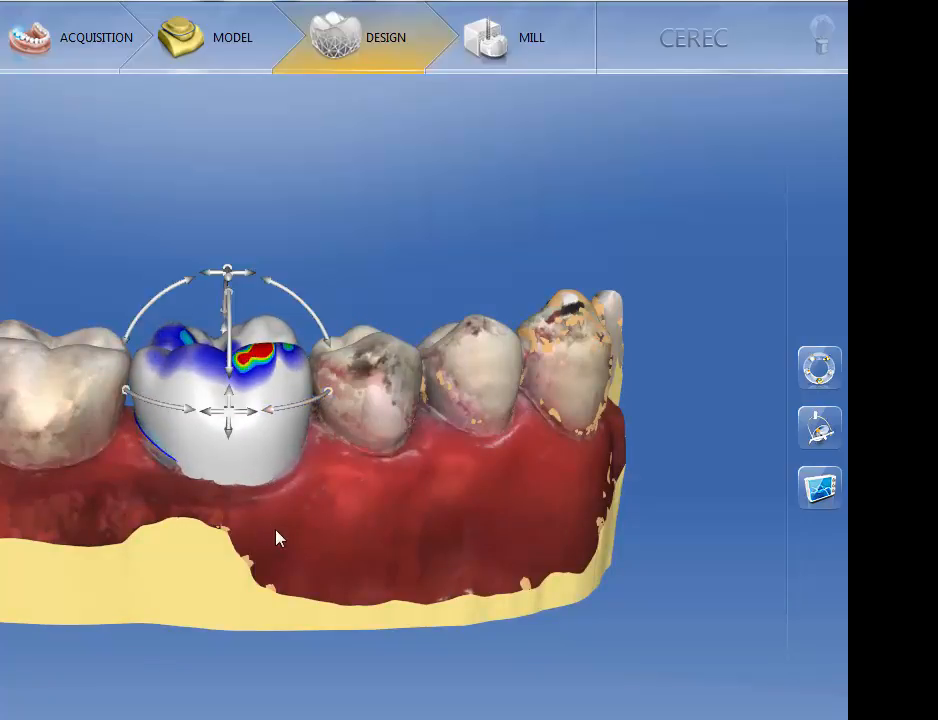
Fine-tune the crown's tilt with the rotation arcs of Position and Rotate, working from the mesial, side and occlusal views.
{"action": "left_click_drag", "start_coordinate": [350, 535], "coordinate": [143, 613]}
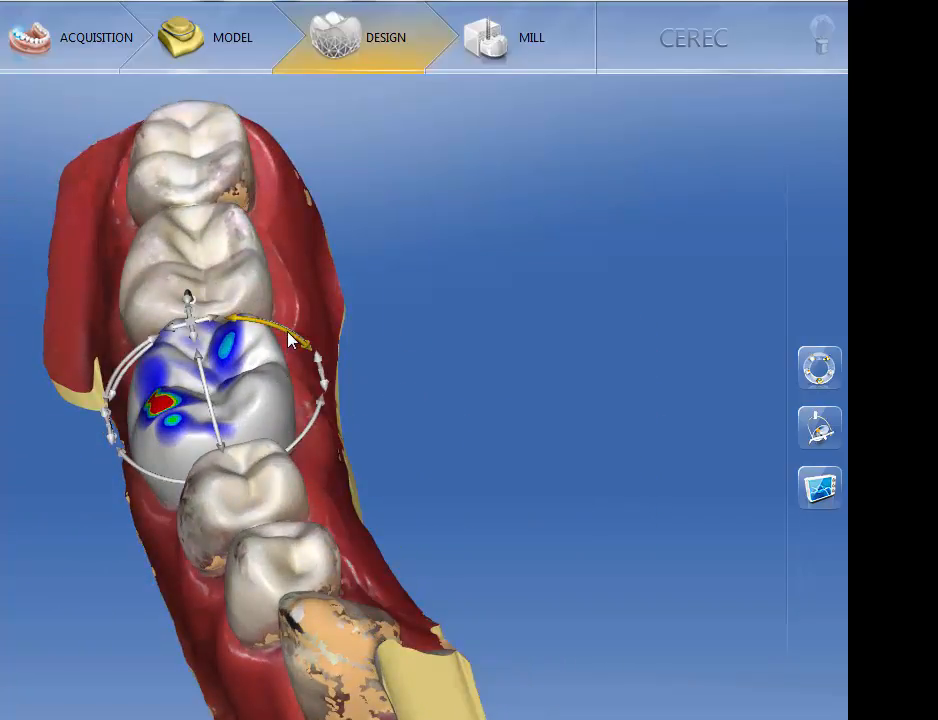
{"action": "mouse_move", "coordinate": [287, 348]}
{"action": "left_mouse_down"}
{"action": "mouse_move", "coordinate": [279, 331]}
{"action": "mouse_move", "coordinate": [291, 335]}
{"action": "left_mouse_up"}
{"action": "left_click_drag", "start_coordinate": [84, 557], "coordinate": [185, 544]}
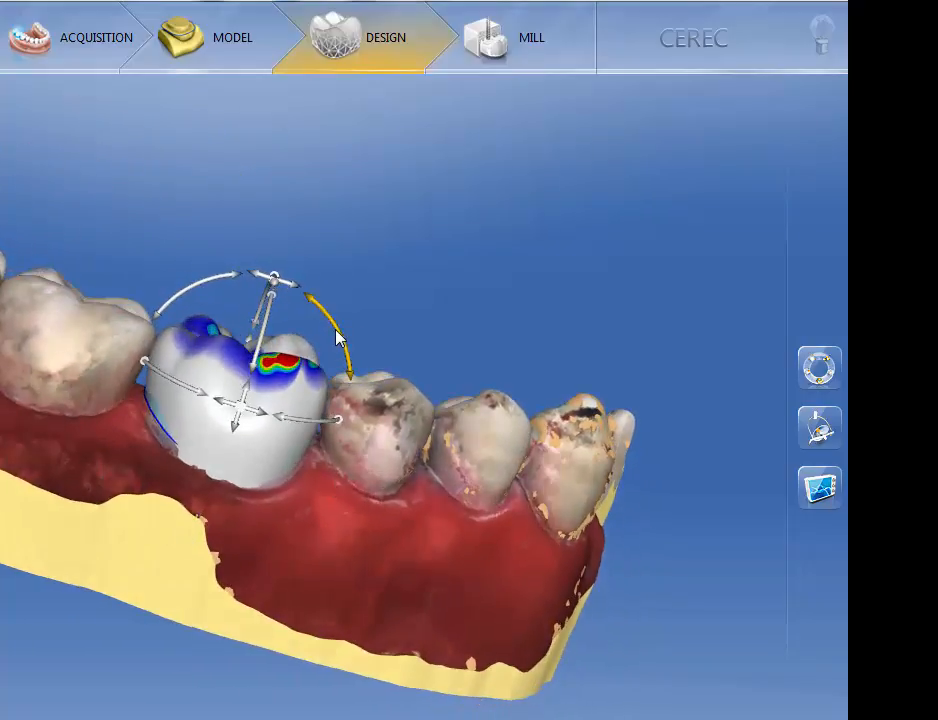
{"action": "left_click_drag", "start_coordinate": [338, 332], "coordinate": [341, 340]}
{"action": "left_click_drag", "start_coordinate": [226, 179], "coordinate": [175, 339]}
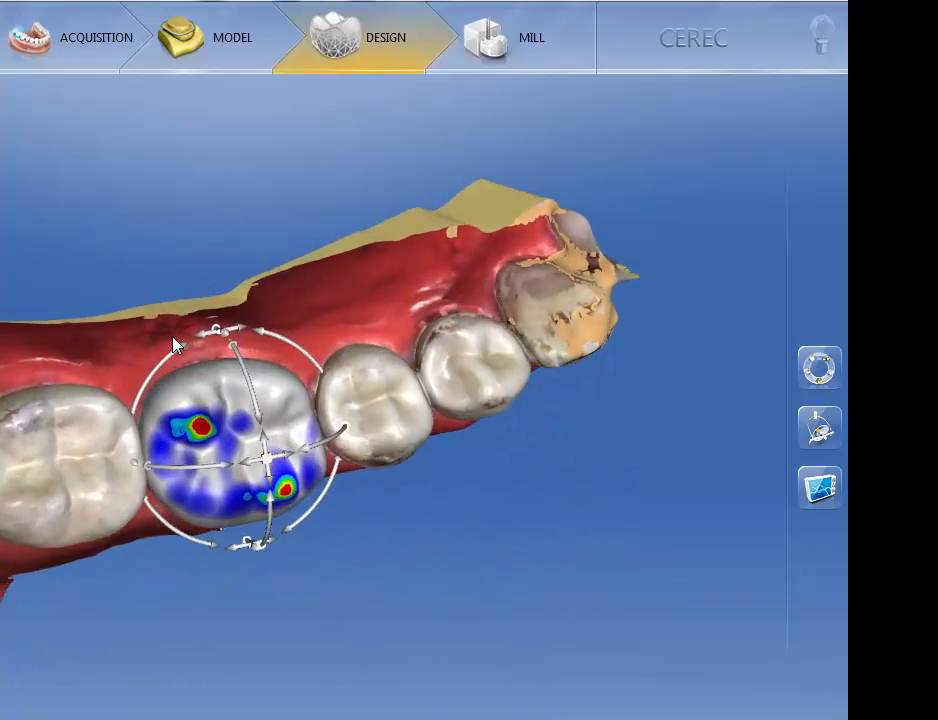
{"action": "left_click_drag", "start_coordinate": [304, 355], "coordinate": [308, 360]}
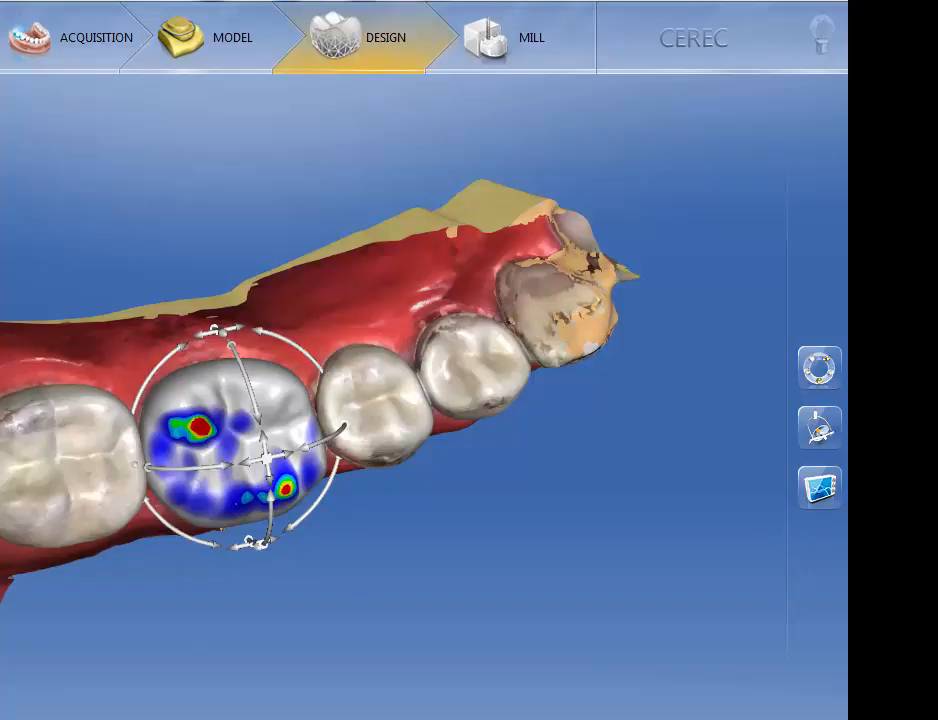
Resize the crown slightly with the Scale tool and toggle the Adapted Proposal option.
{"action": "left_click", "coordinate": [819, 369]}
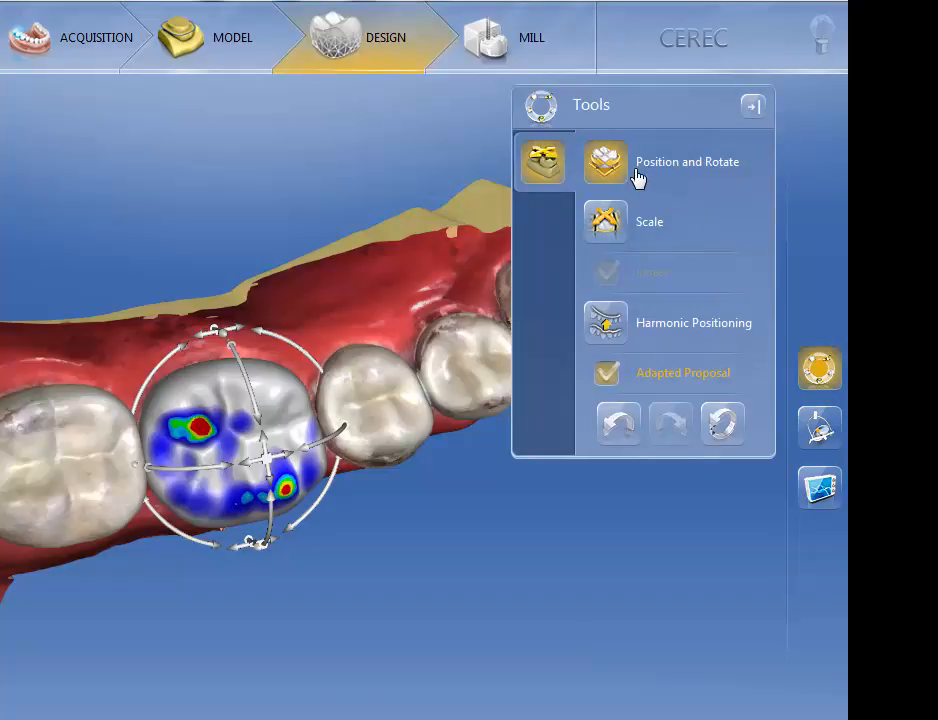
{"action": "left_click", "coordinate": [614, 238]}
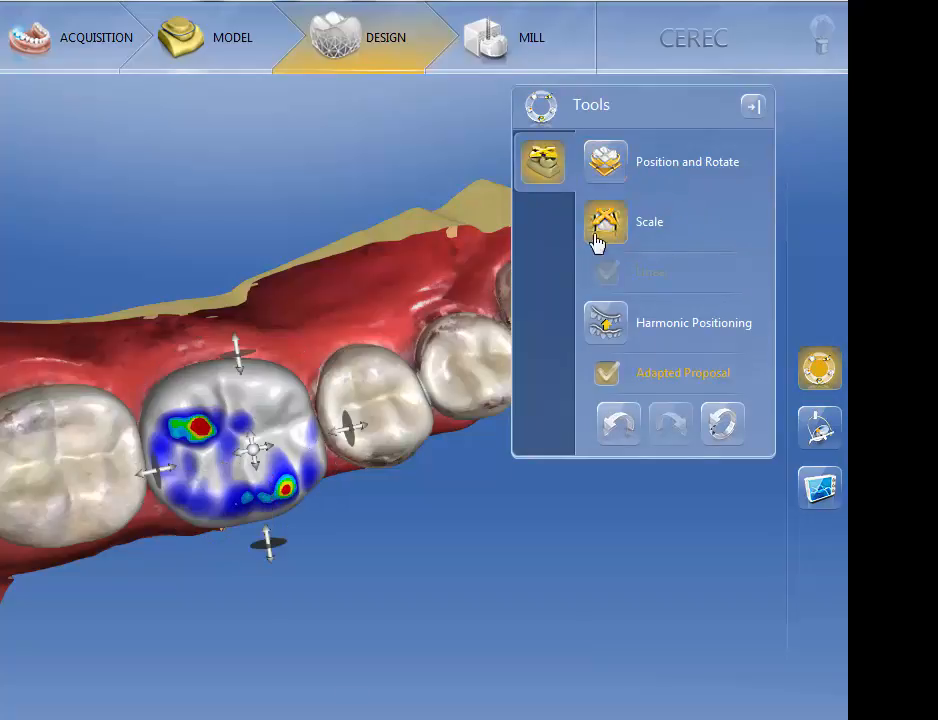
{"action": "mouse_move", "coordinate": [242, 368]}
{"action": "left_mouse_down"}
{"action": "mouse_move", "coordinate": [232, 335]}
{"action": "mouse_move", "coordinate": [246, 373]}
{"action": "left_mouse_up"}
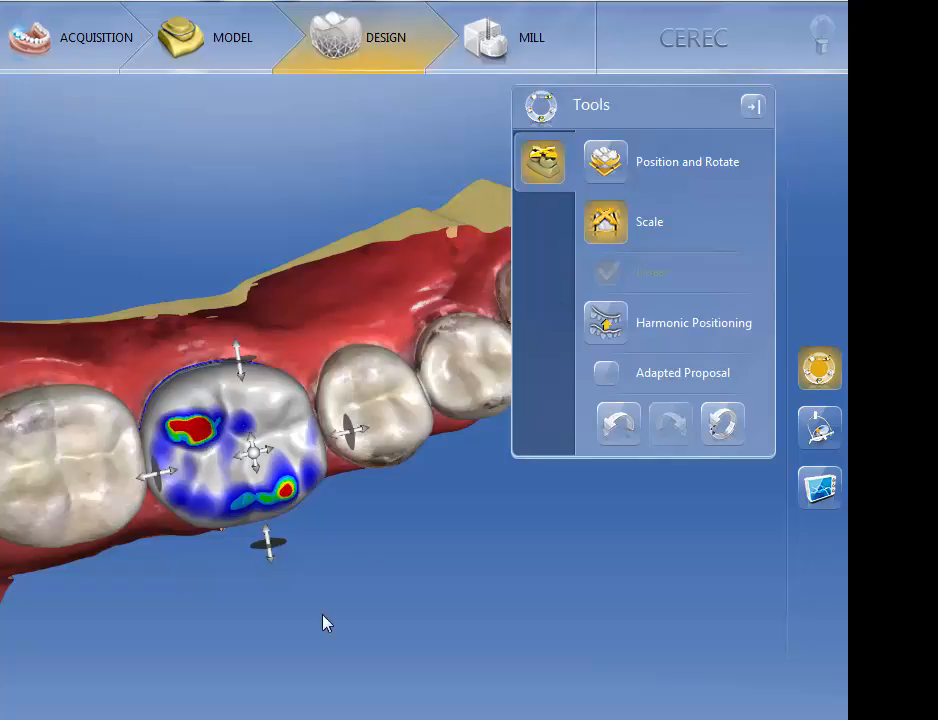
{"action": "left_click", "coordinate": [606, 374]}
{"action": "left_click", "coordinate": [607, 376]}
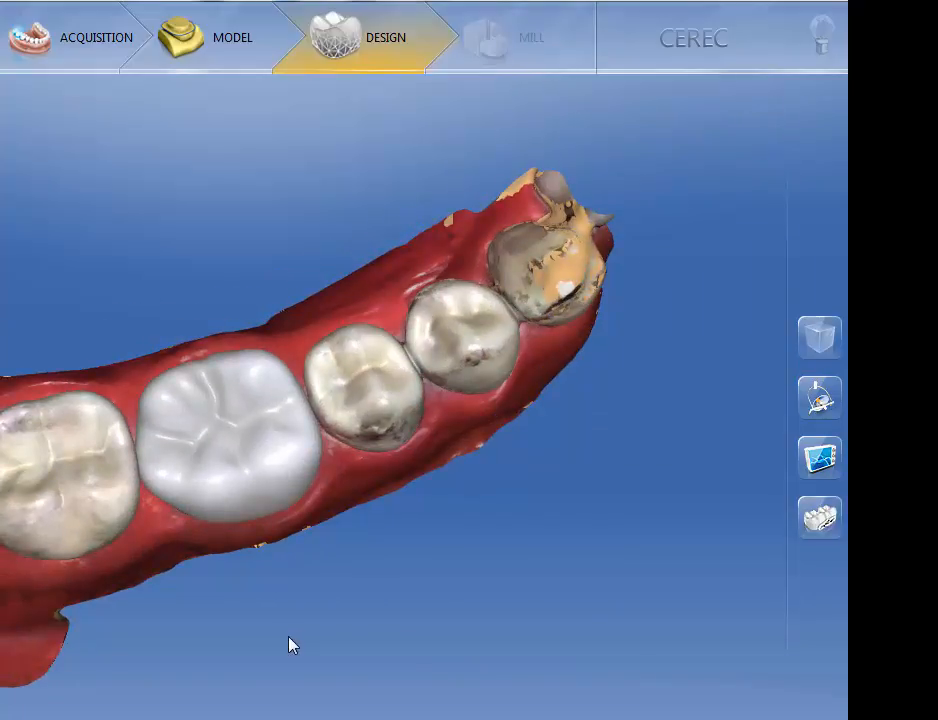
Inspect the newly calculated crown from the side and occlusally, and adjust its occlusal contacts automatically with the Contacts tool.
{"action": "left_click_drag", "start_coordinate": [287, 643], "coordinate": [238, 527]}
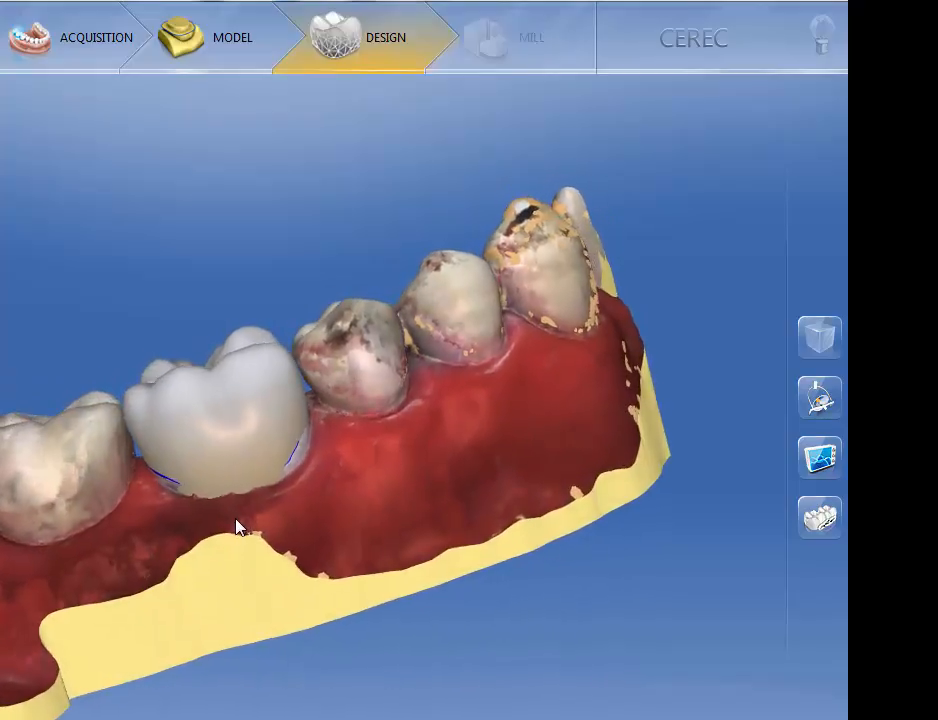
{"action": "left_click_drag", "start_coordinate": [376, 528], "coordinate": [383, 611]}
{"action": "left_click_drag", "start_coordinate": [268, 590], "coordinate": [268, 517]}
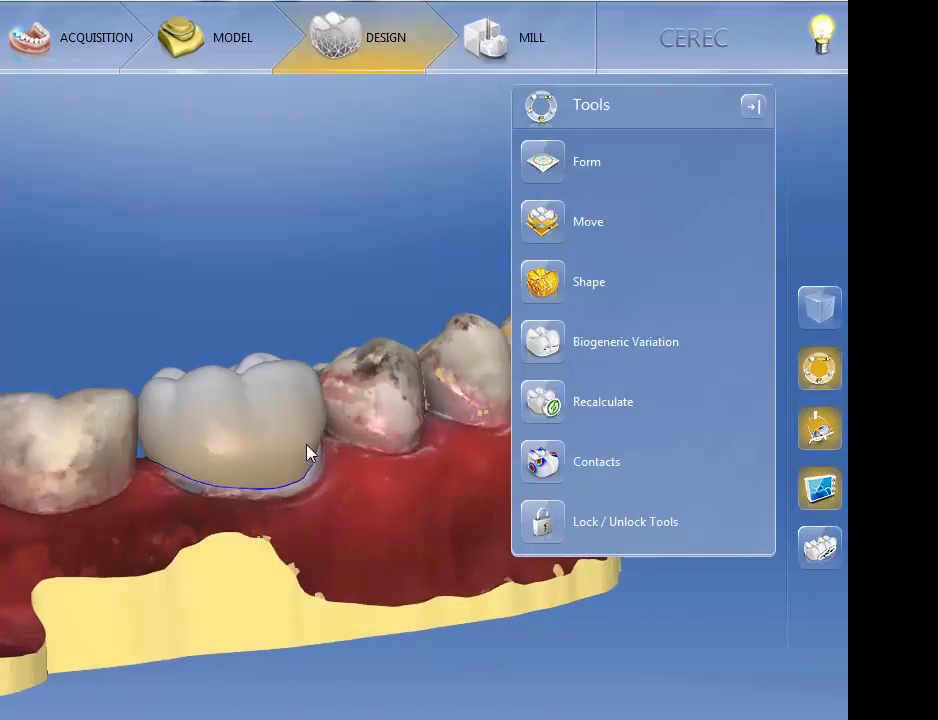
{"action": "left_click_drag", "start_coordinate": [376, 507], "coordinate": [165, 671]}
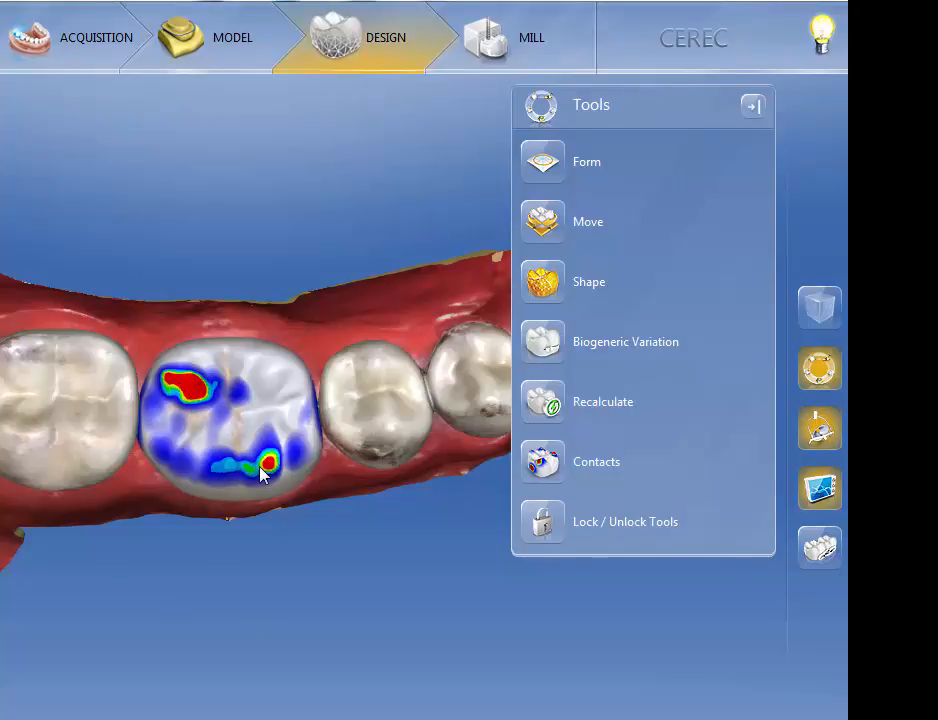
{"action": "mouse_move", "coordinate": [283, 557]}
{"action": "middle_mouse_down"}
{"action": "mouse_move", "coordinate": [297, 553]}
{"action": "mouse_move", "coordinate": [266, 513]}
{"action": "mouse_move", "coordinate": [298, 552]}
{"action": "mouse_move", "coordinate": [285, 459]}
{"action": "mouse_move", "coordinate": [295, 494]}
{"action": "mouse_move", "coordinate": [288, 557]}
{"action": "middle_mouse_up"}
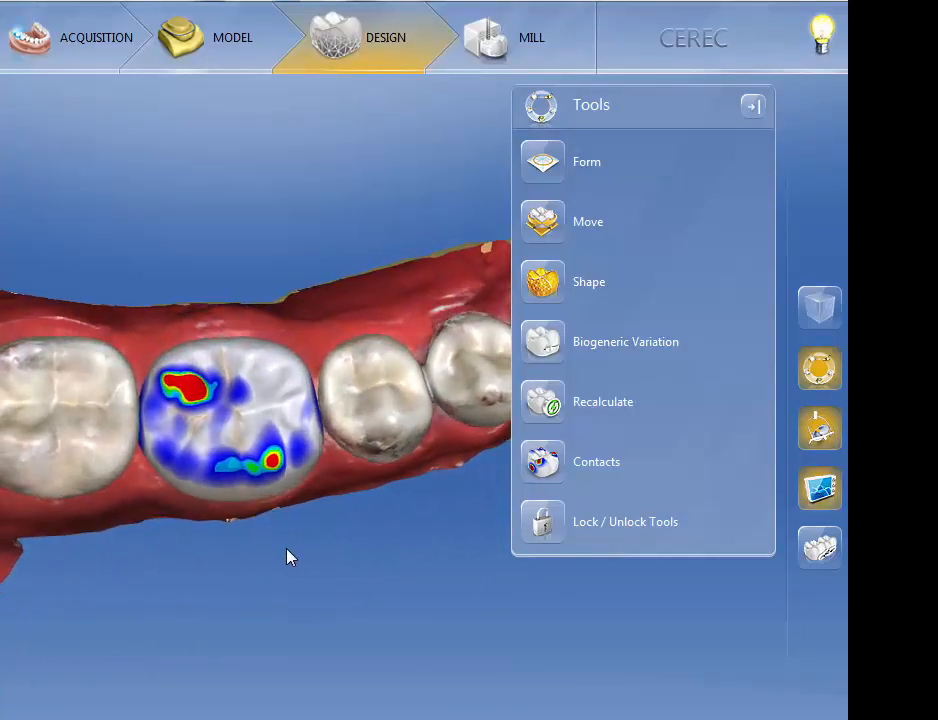
{"action": "left_click", "coordinate": [553, 462]}
{"action": "left_click", "coordinate": [606, 224]}
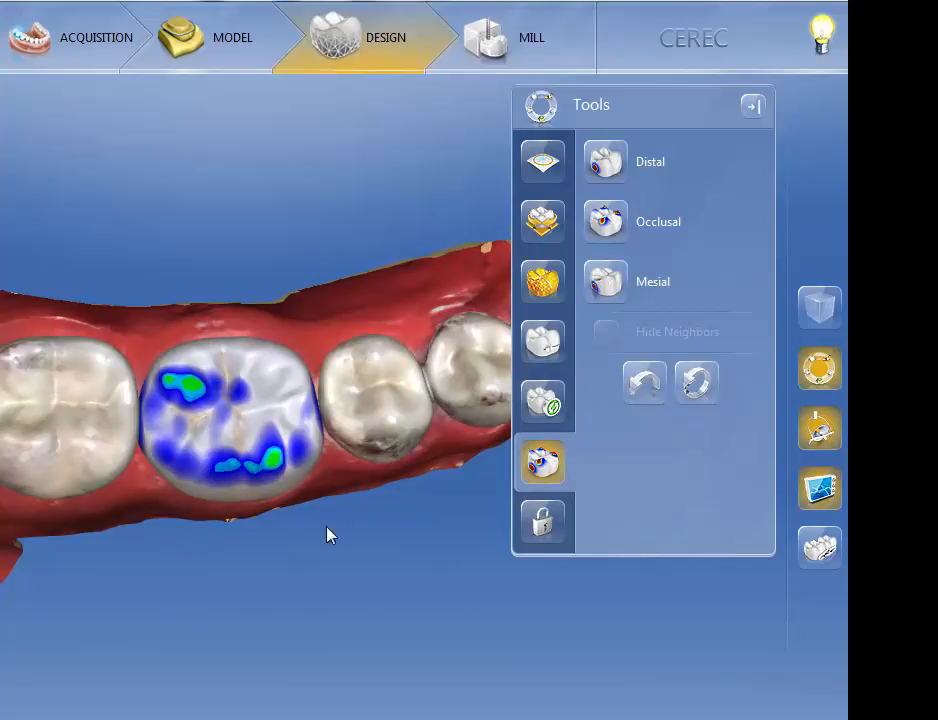
{"action": "mouse_move", "coordinate": [292, 543]}
{"action": "left_mouse_down"}
{"action": "mouse_move", "coordinate": [291, 520]}
{"action": "mouse_move", "coordinate": [292, 538]}
{"action": "left_mouse_up"}
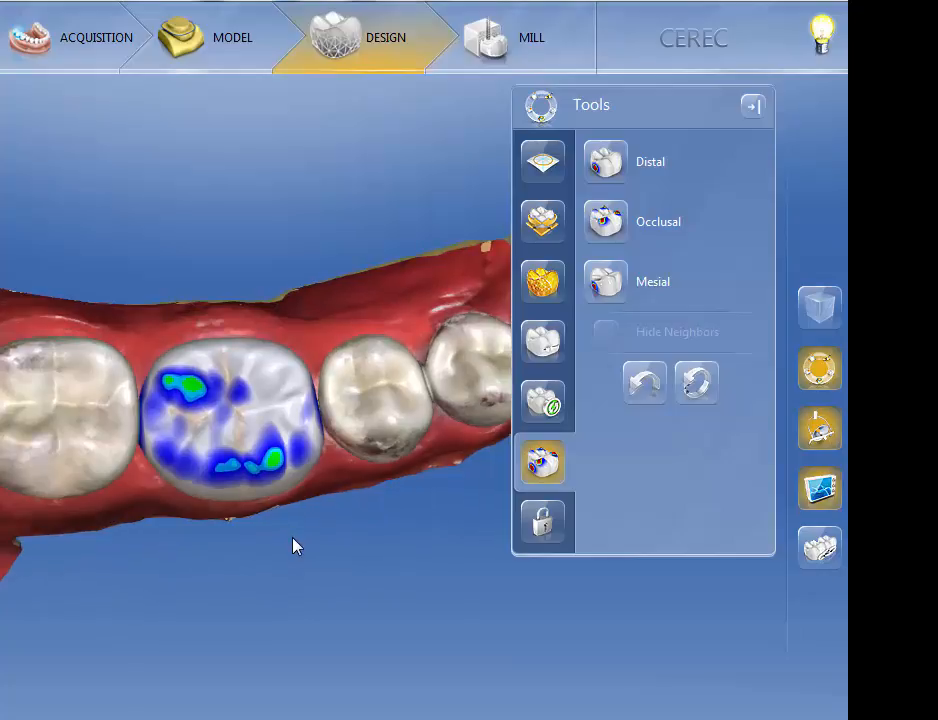